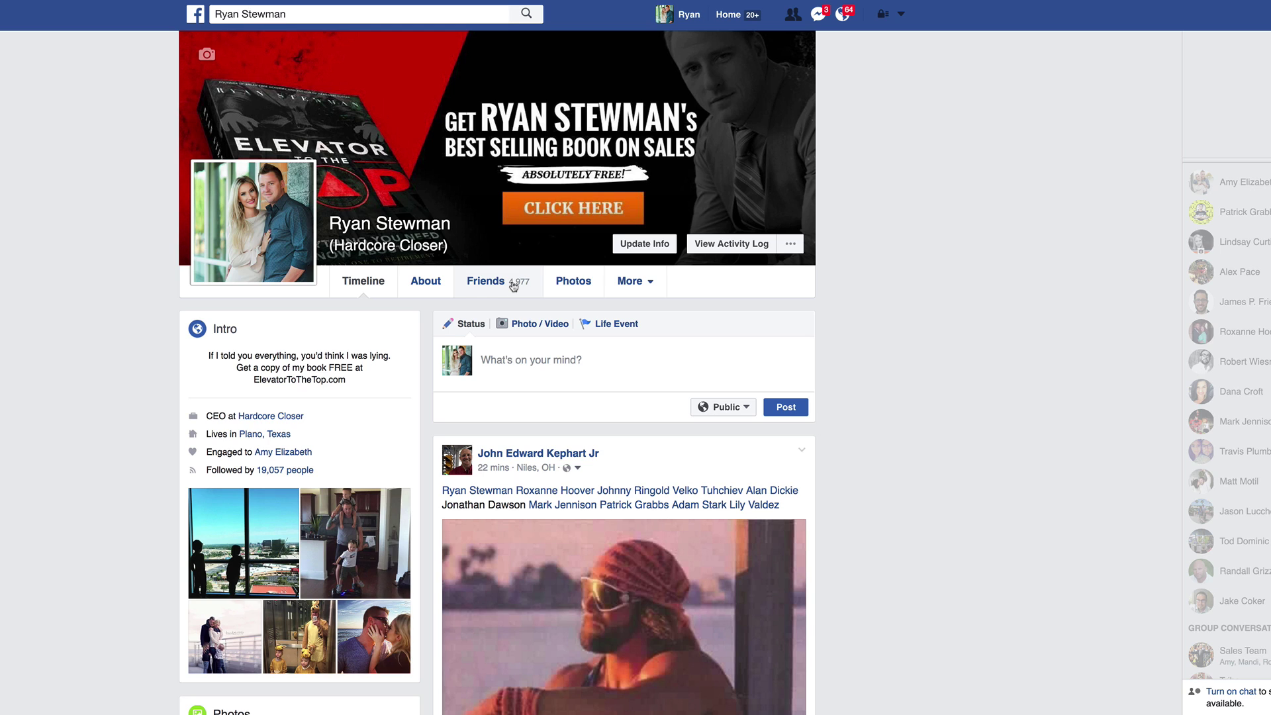
- Open the profile's Friends tab and scroll through the All Friends list of 4,970 friends
left_click(507, 285)
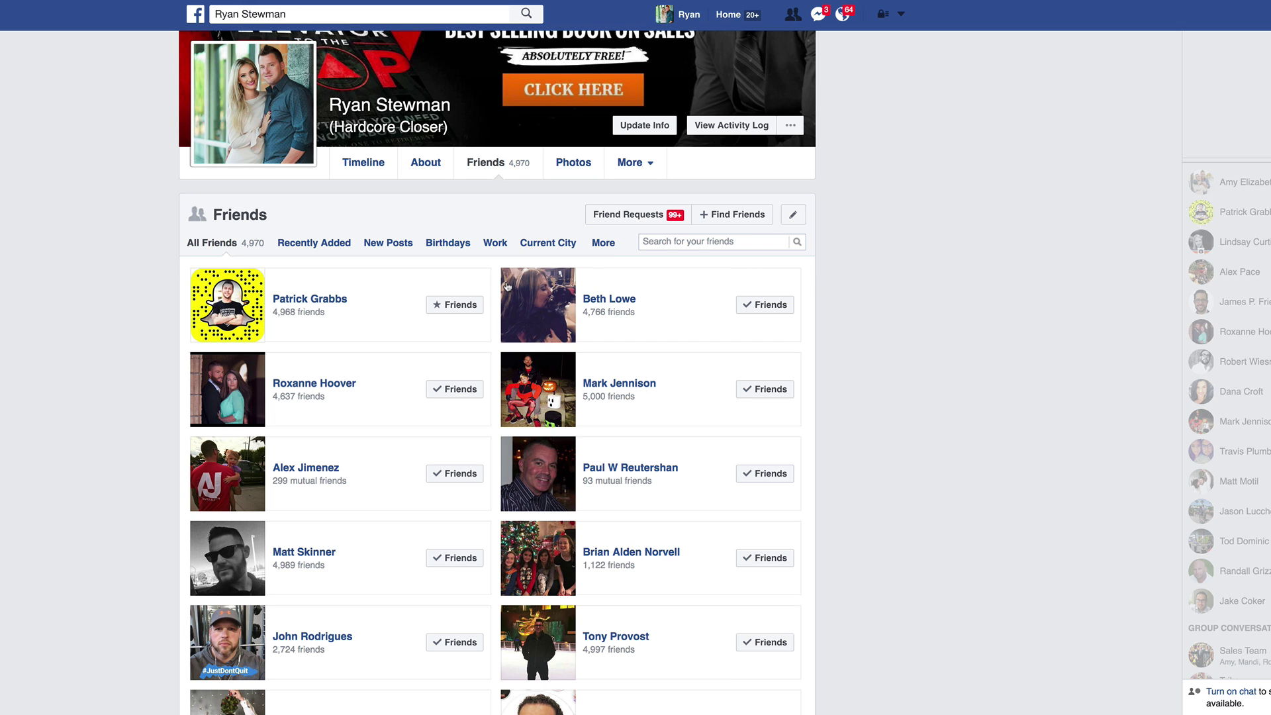
scroll(507, 286, "down", 20)
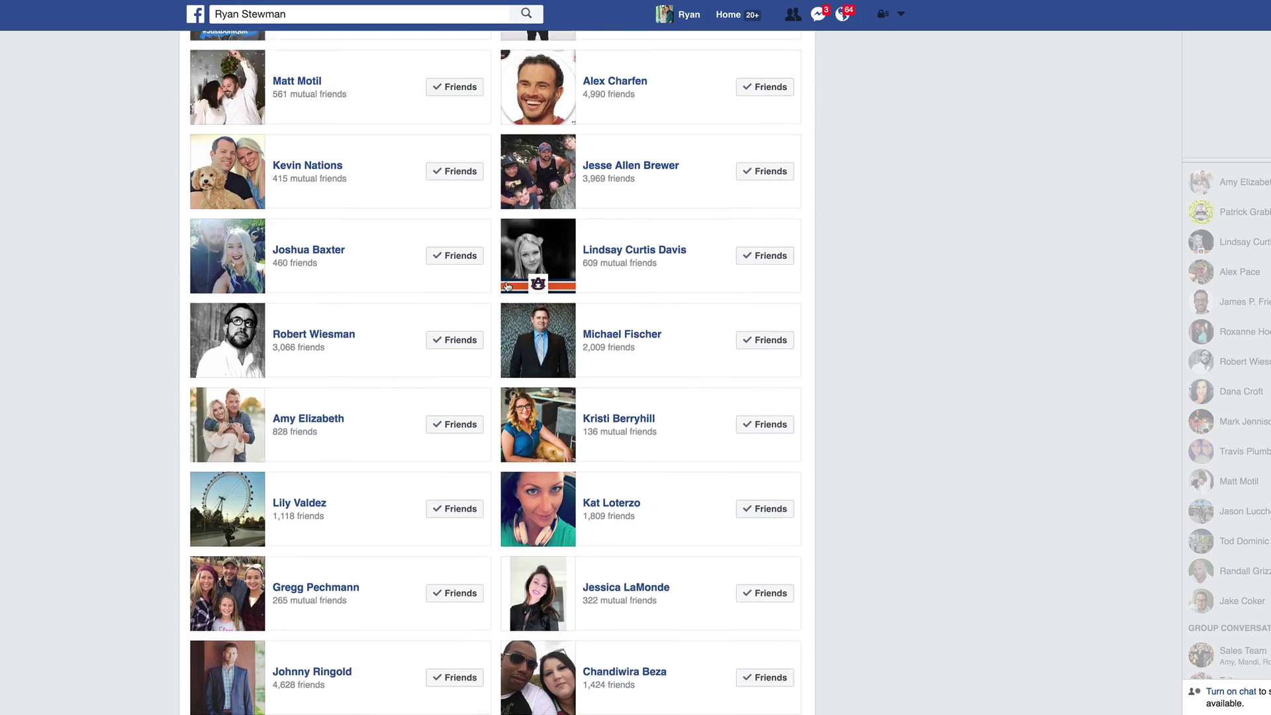
scroll(542, 228, "down", 15)
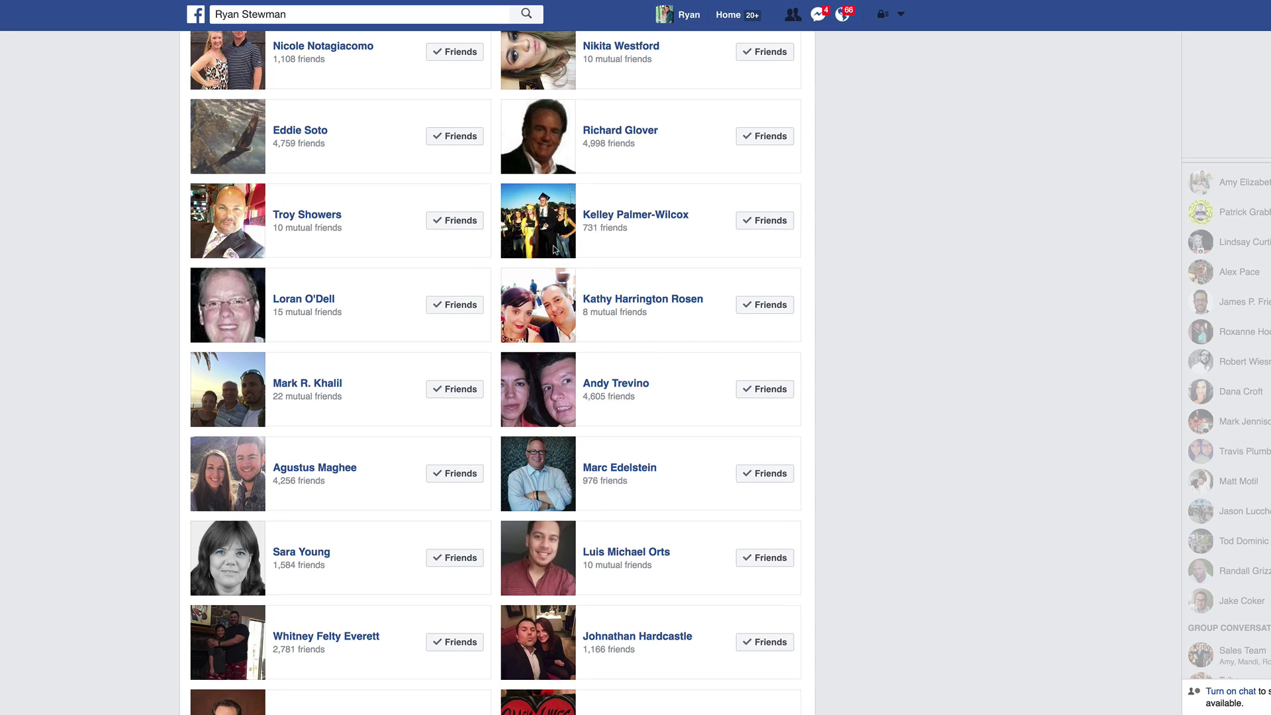
scroll(542, 227, "down", 1)
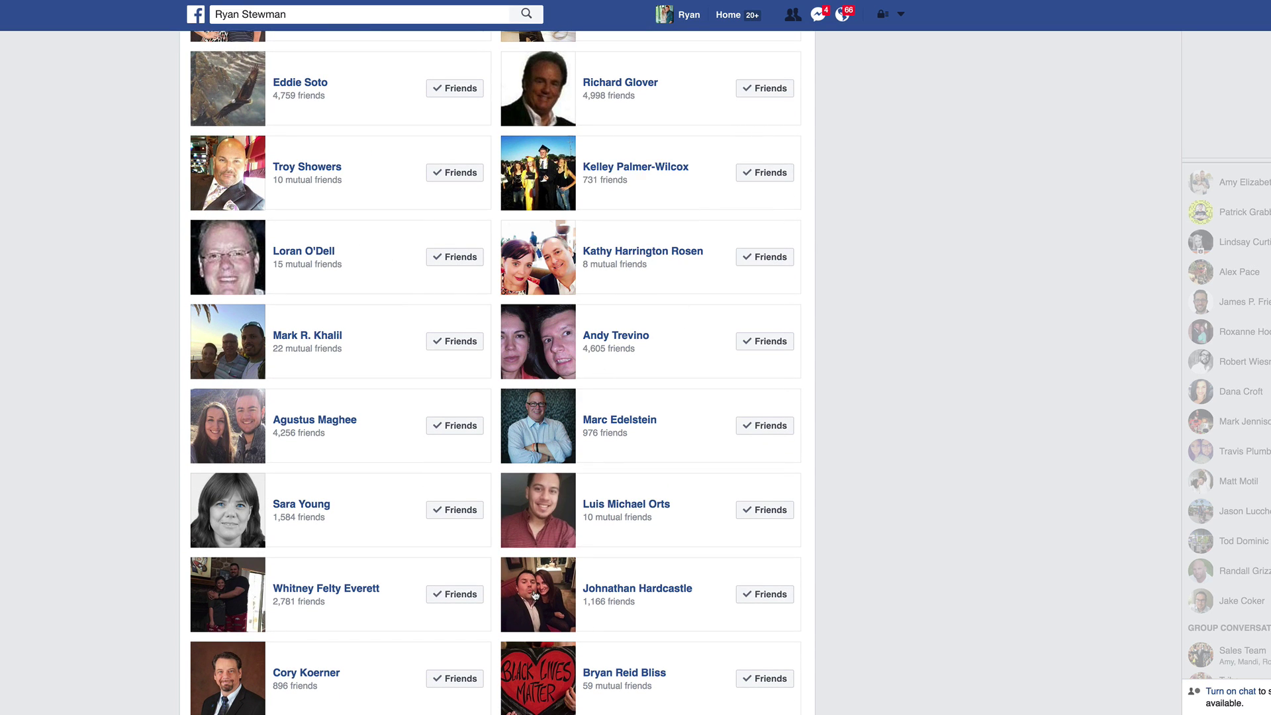
mouse_move(524, 664)
scroll(748, 656, "down", 2)
- Unfriend the red-heart-photo friend and a blank-photo friend in the left column
mouse_move(763, 582)
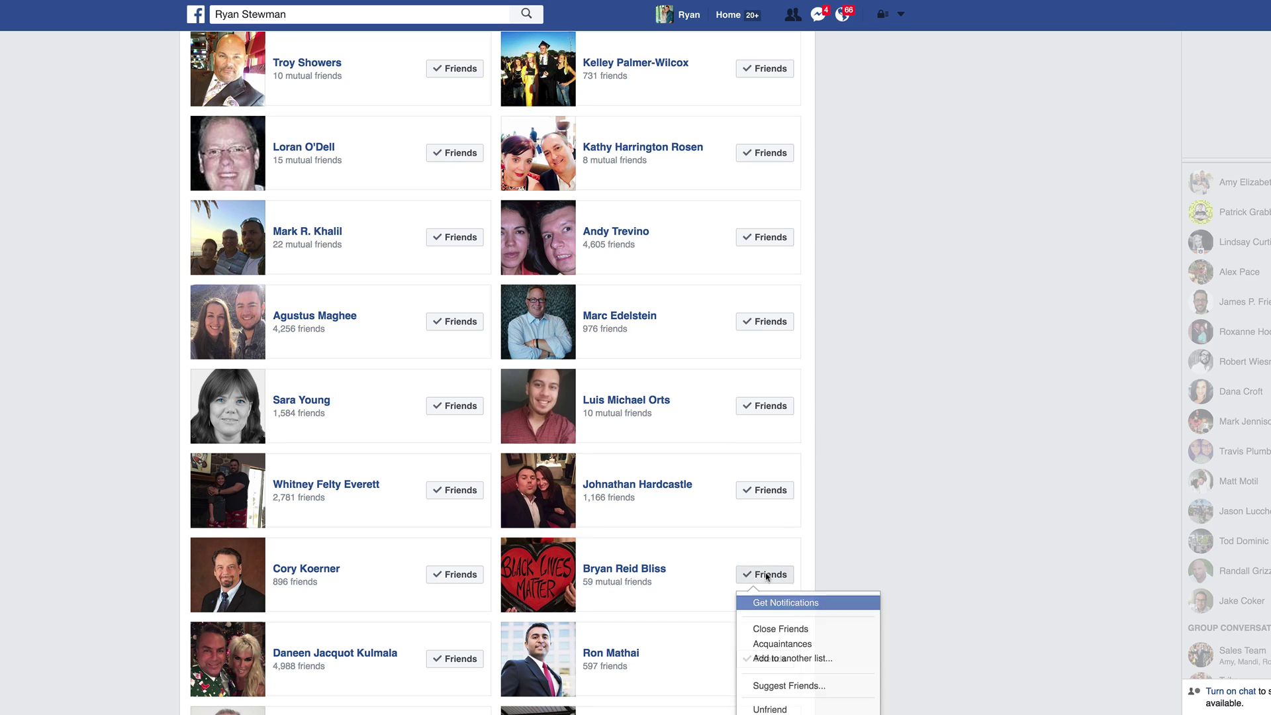
left_click(769, 709)
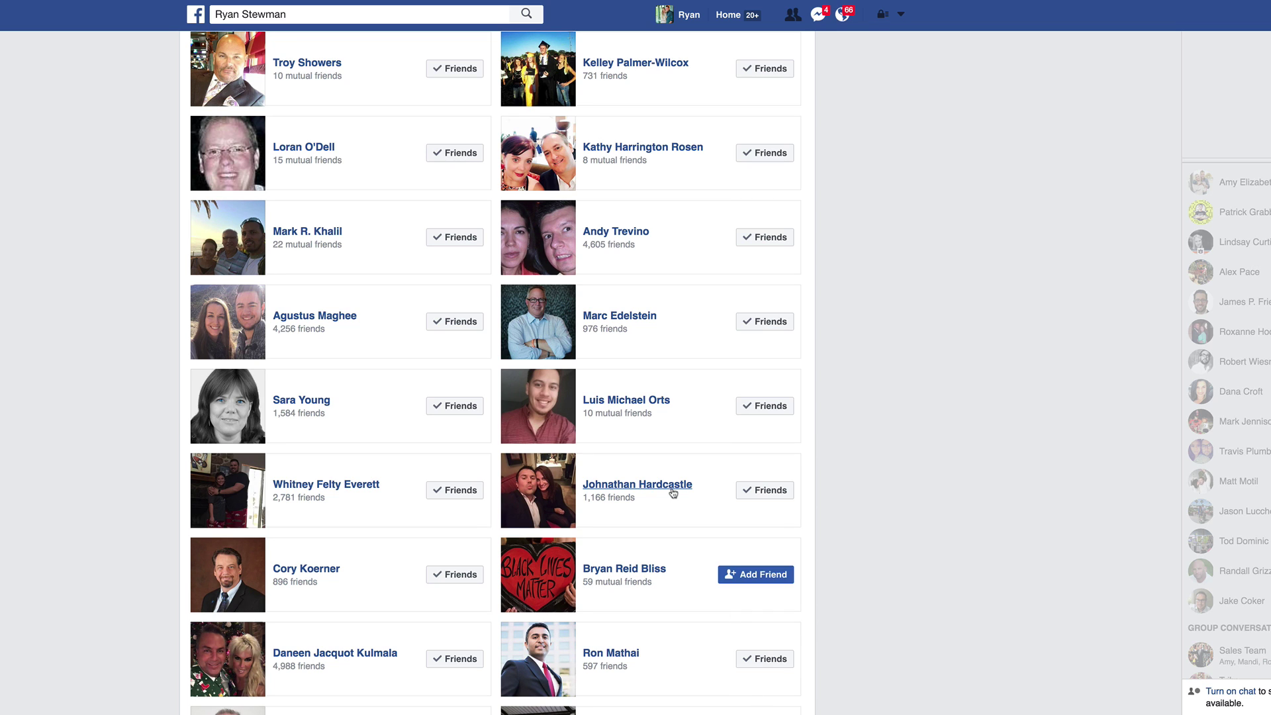
scroll(673, 493, "down", 1)
scroll(673, 494, "down", 5)
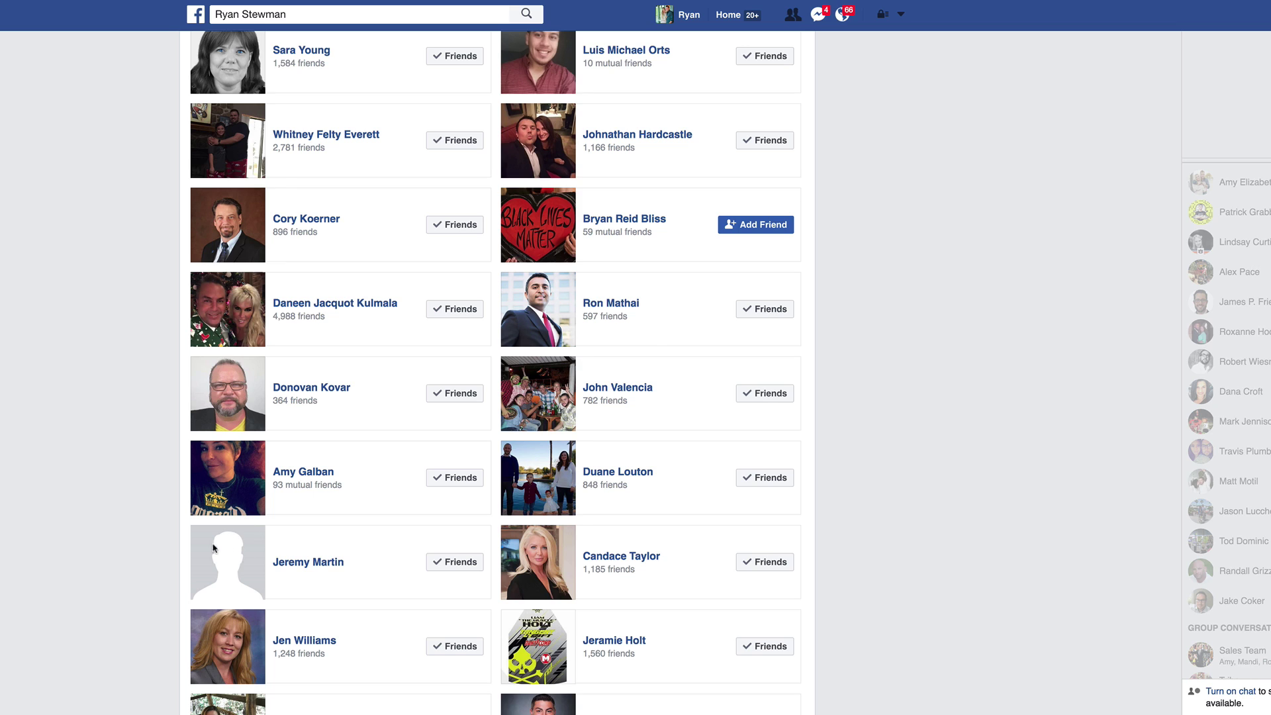
mouse_move(463, 562)
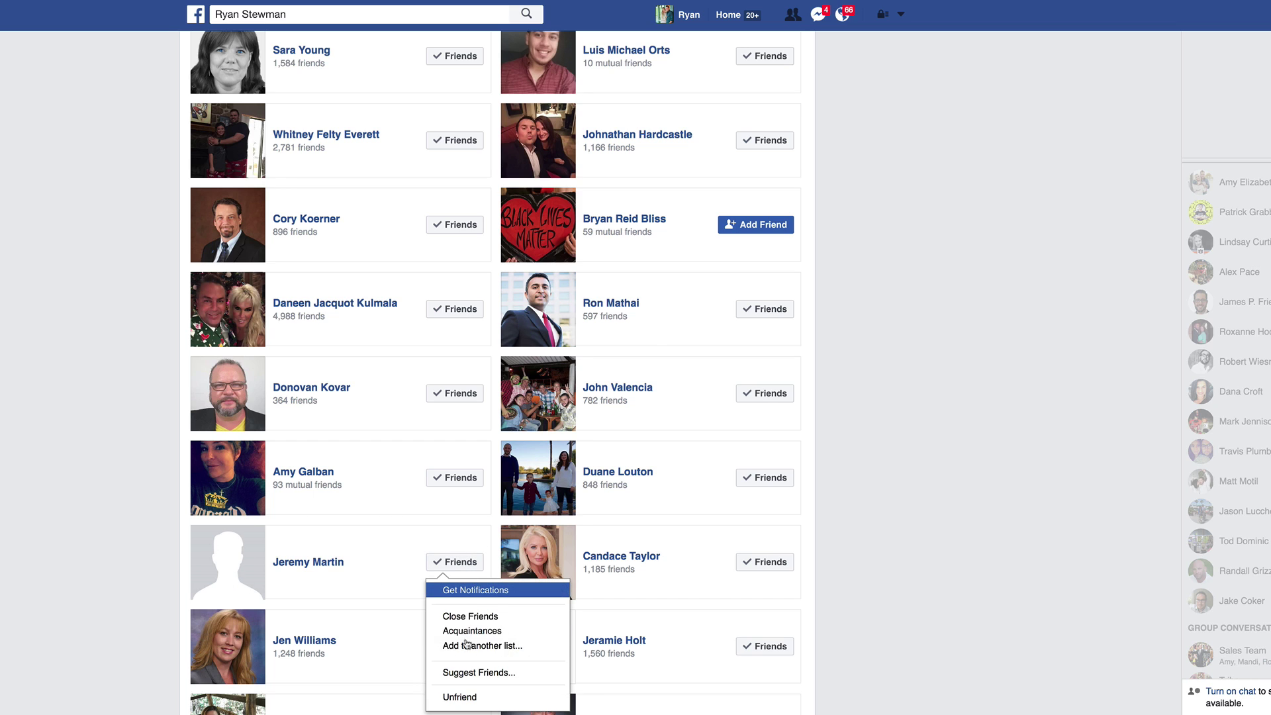
left_click(468, 697)
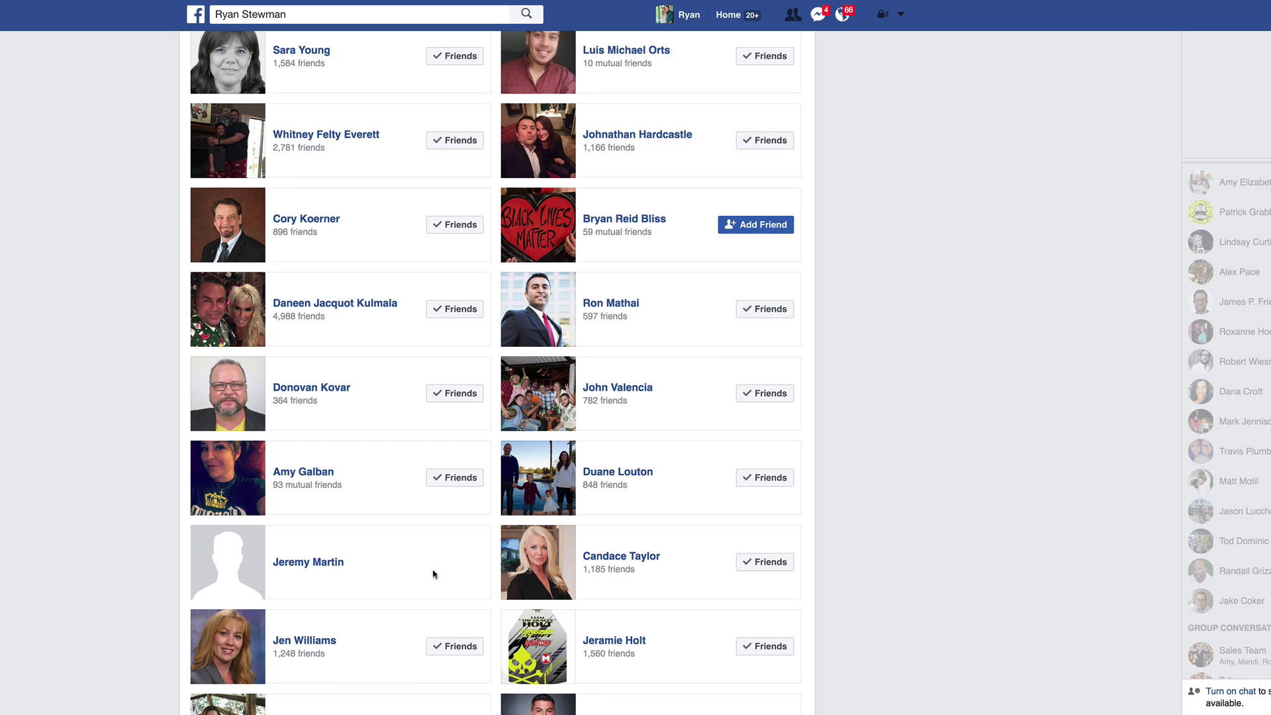
- Further down the list, unfriend two blank-photo friends, one in the left and one in the right column
scroll(452, 572, "down", 8)
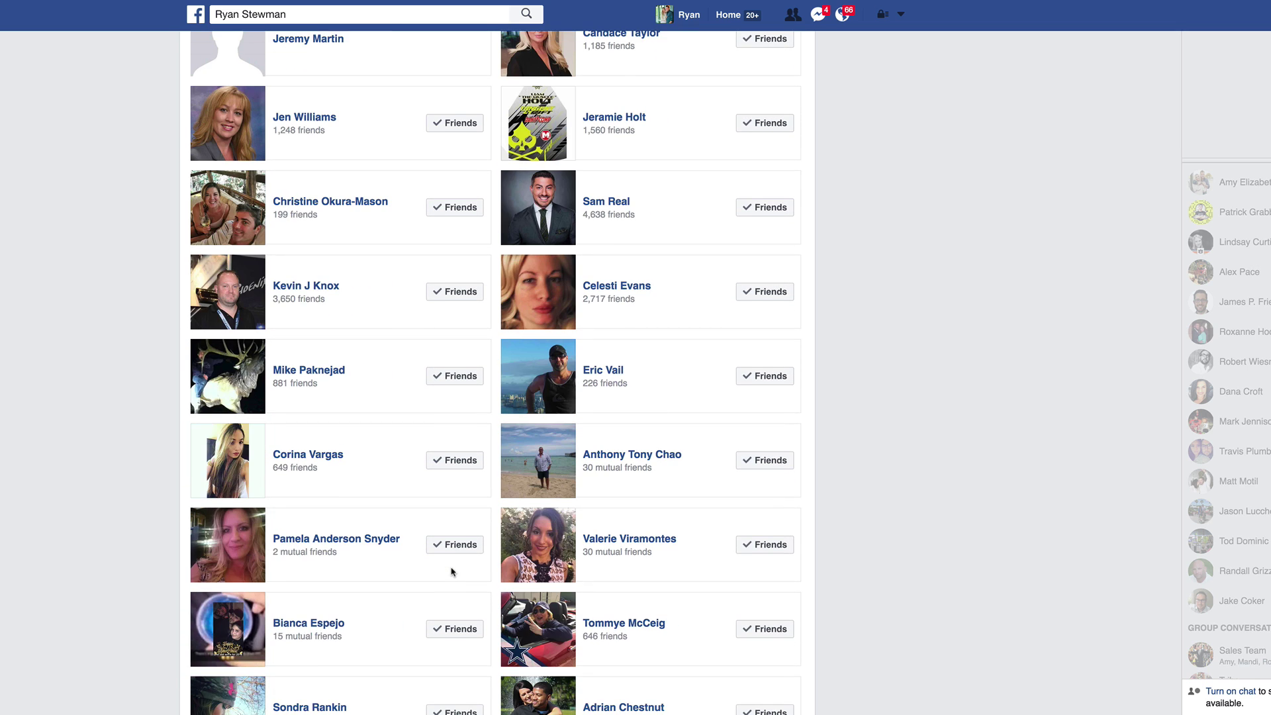
scroll(452, 571, "down", 5)
scroll(452, 572, "down", 7)
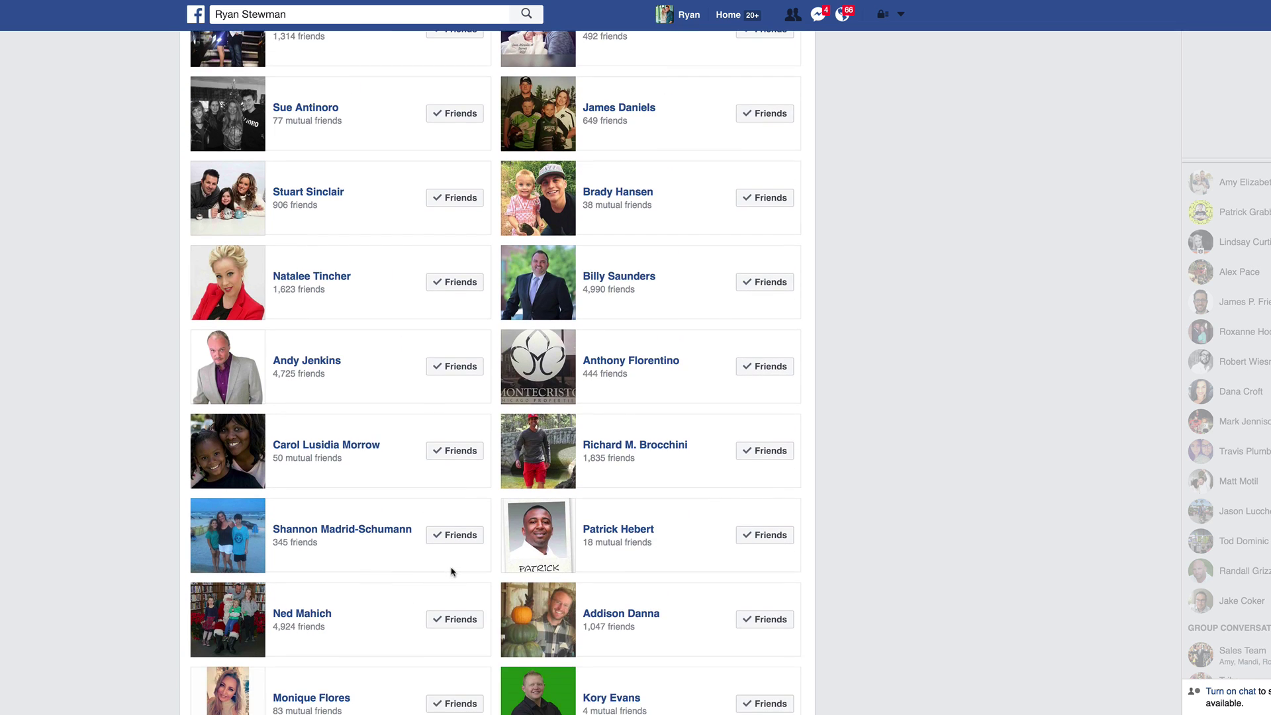
scroll(453, 571, "down", 4)
scroll(453, 572, "down", 4)
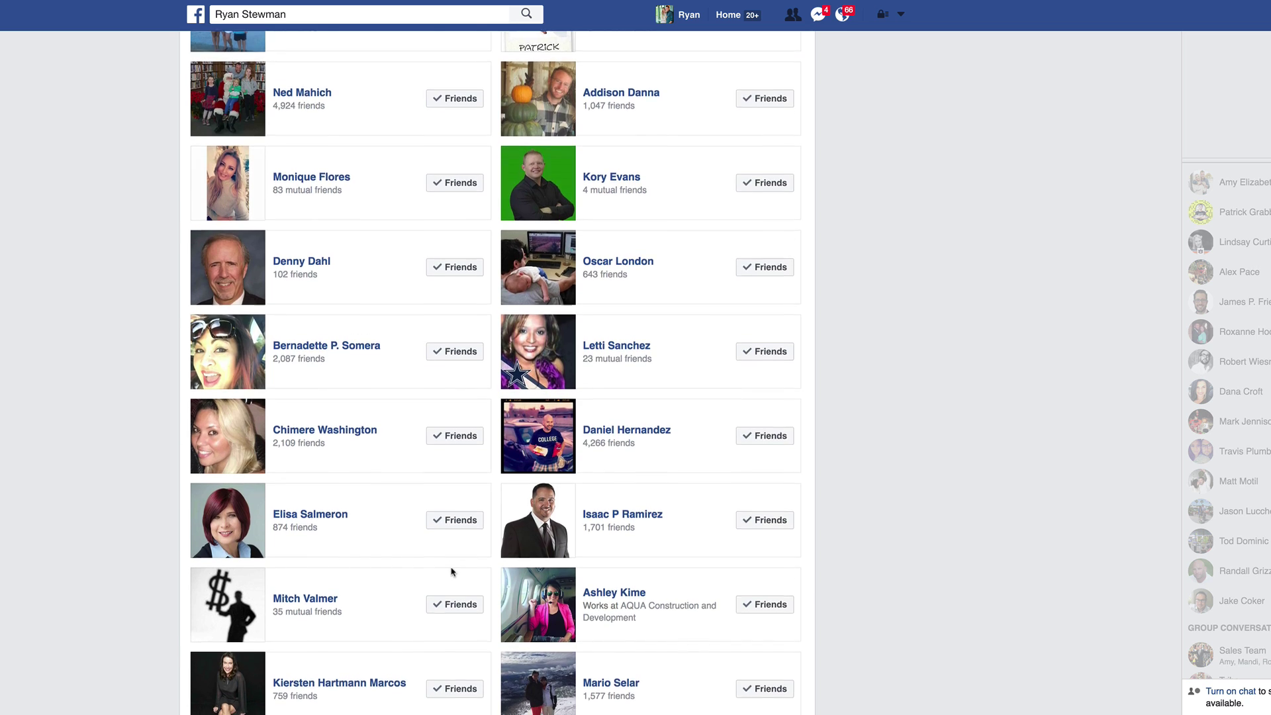
scroll(452, 571, "down", 9)
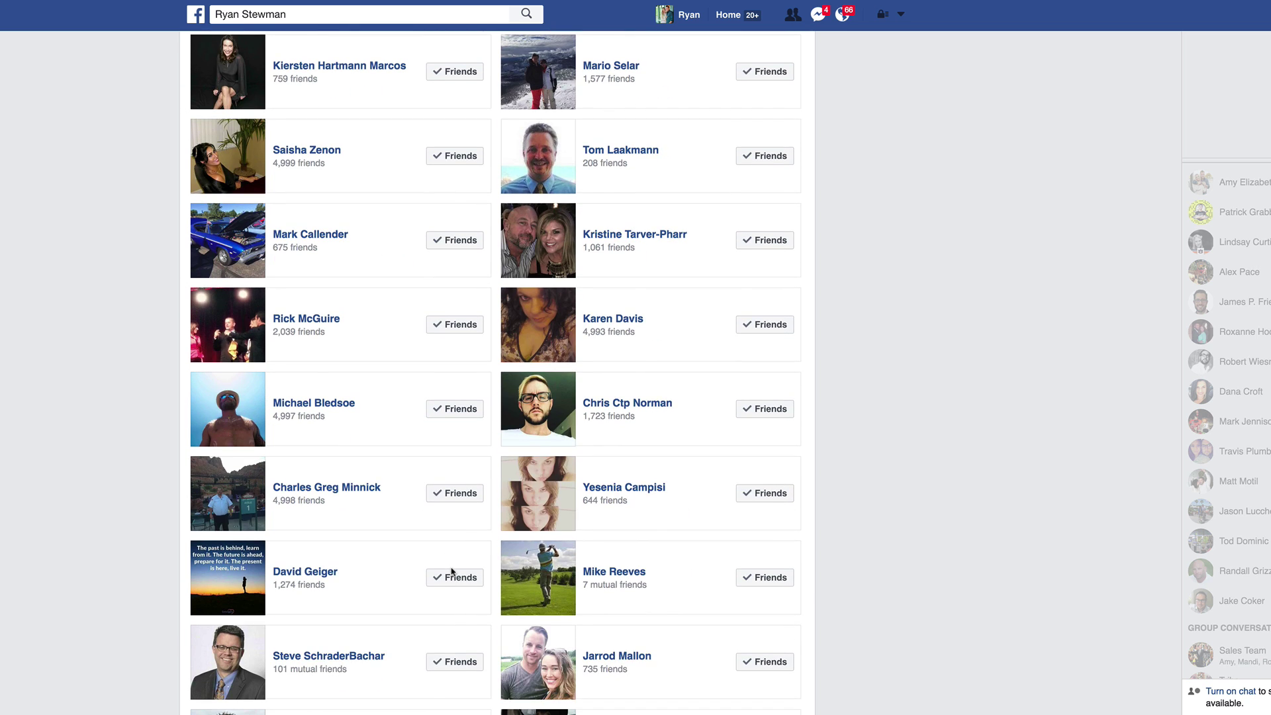
scroll(452, 571, "down", 7)
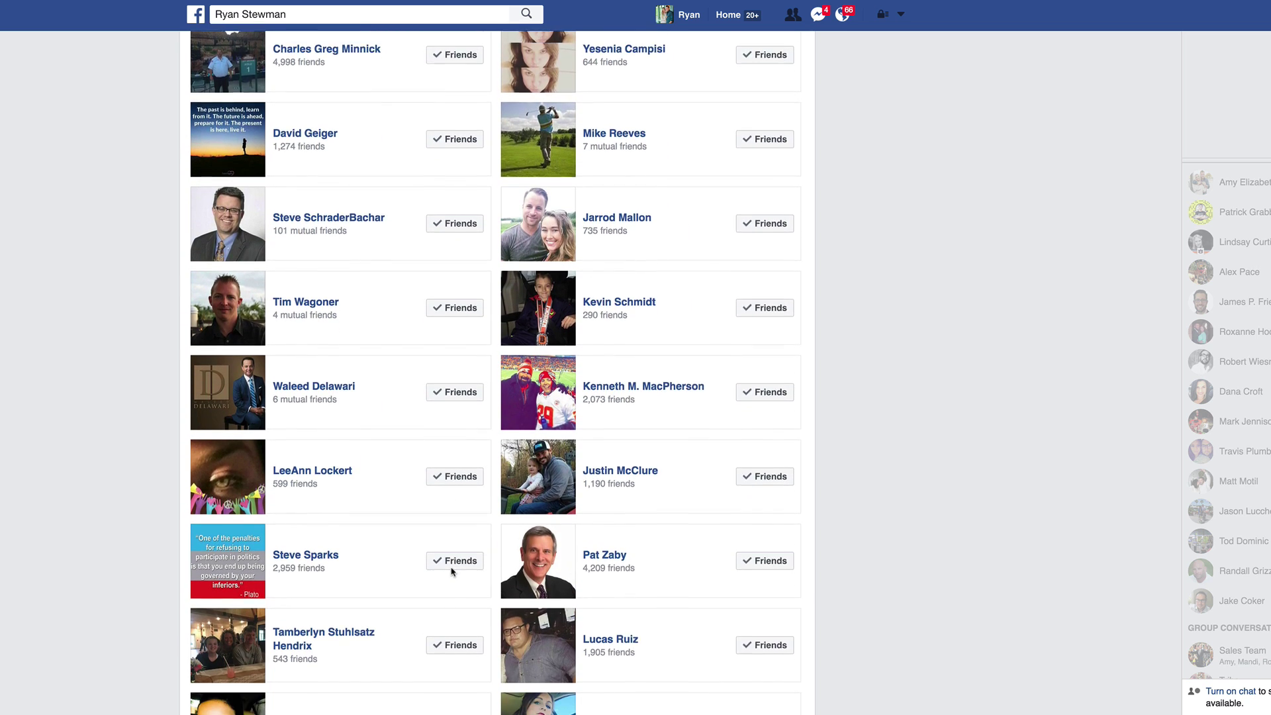
scroll(453, 572, "down", 2)
scroll(453, 571, "down", 6)
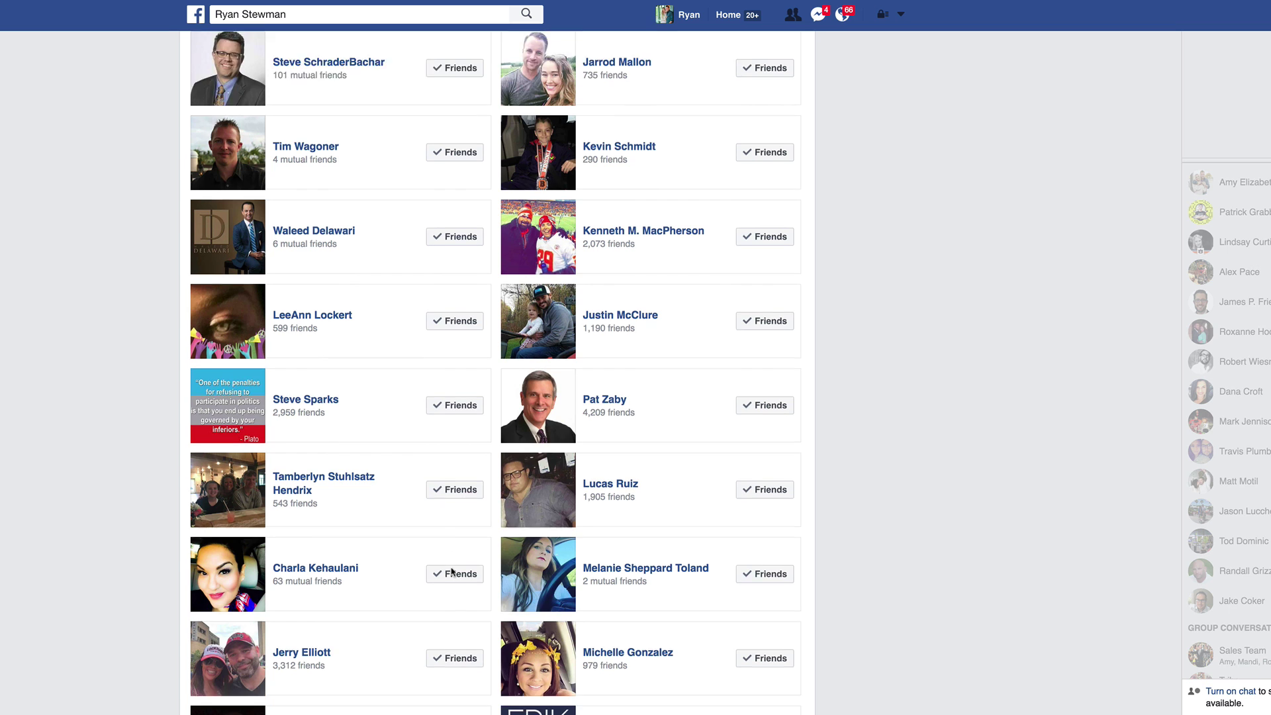
scroll(453, 572, "down", 7)
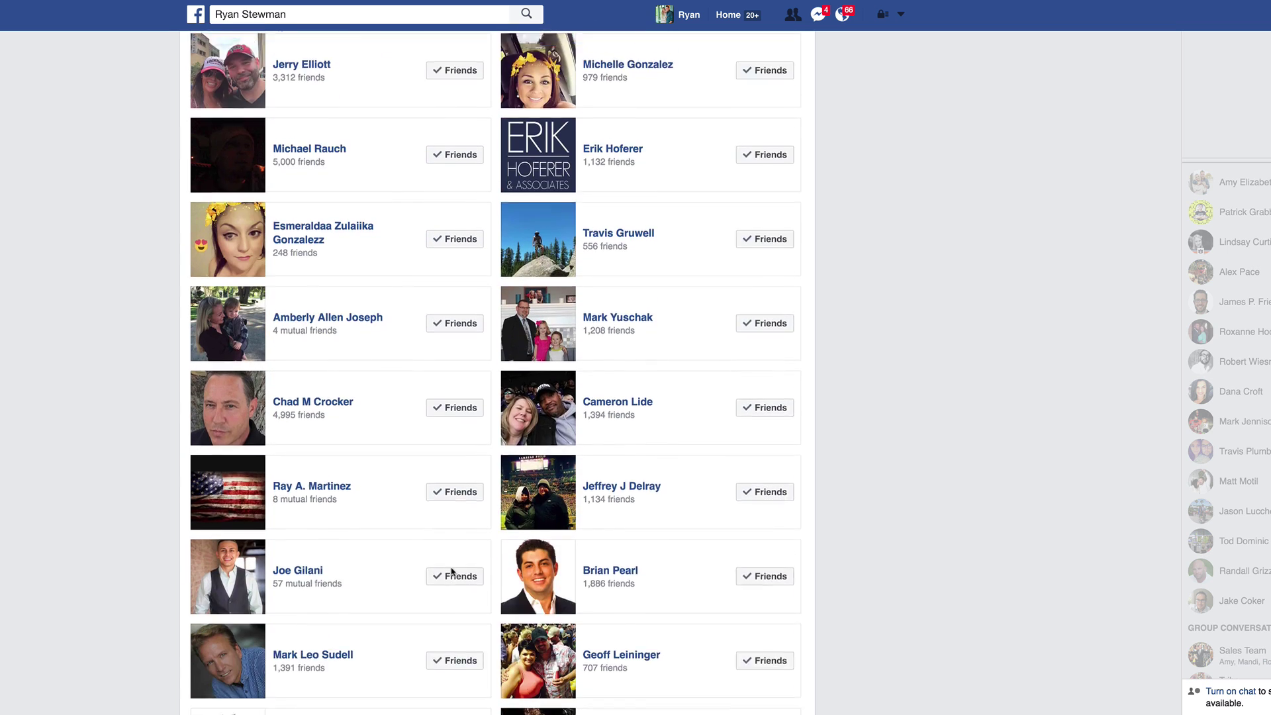
scroll(452, 572, "down", 2)
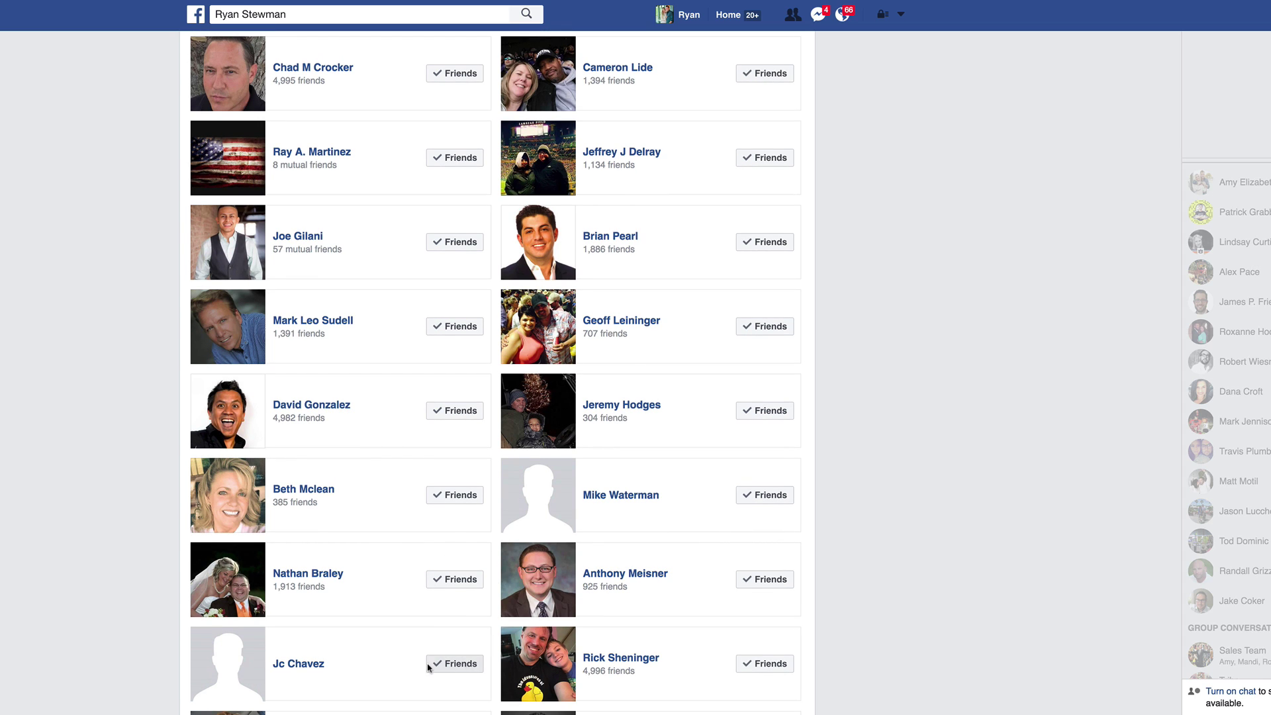
mouse_move(455, 663)
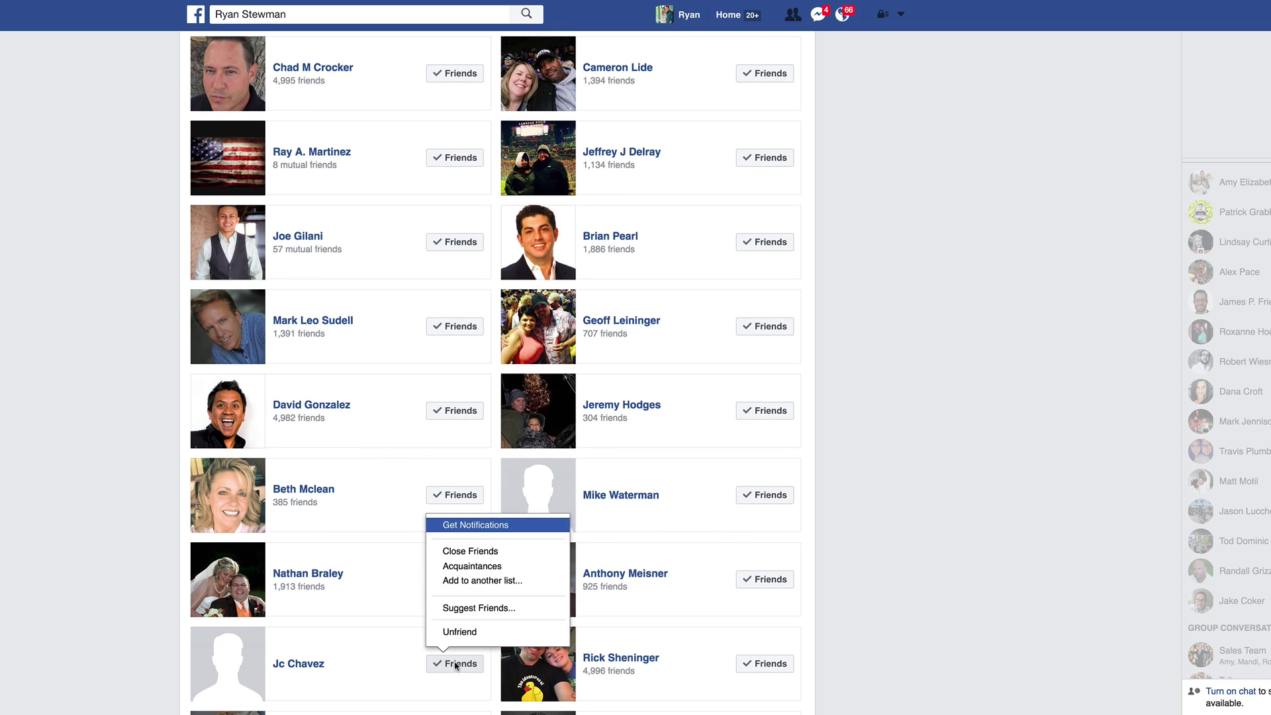
left_click(460, 632)
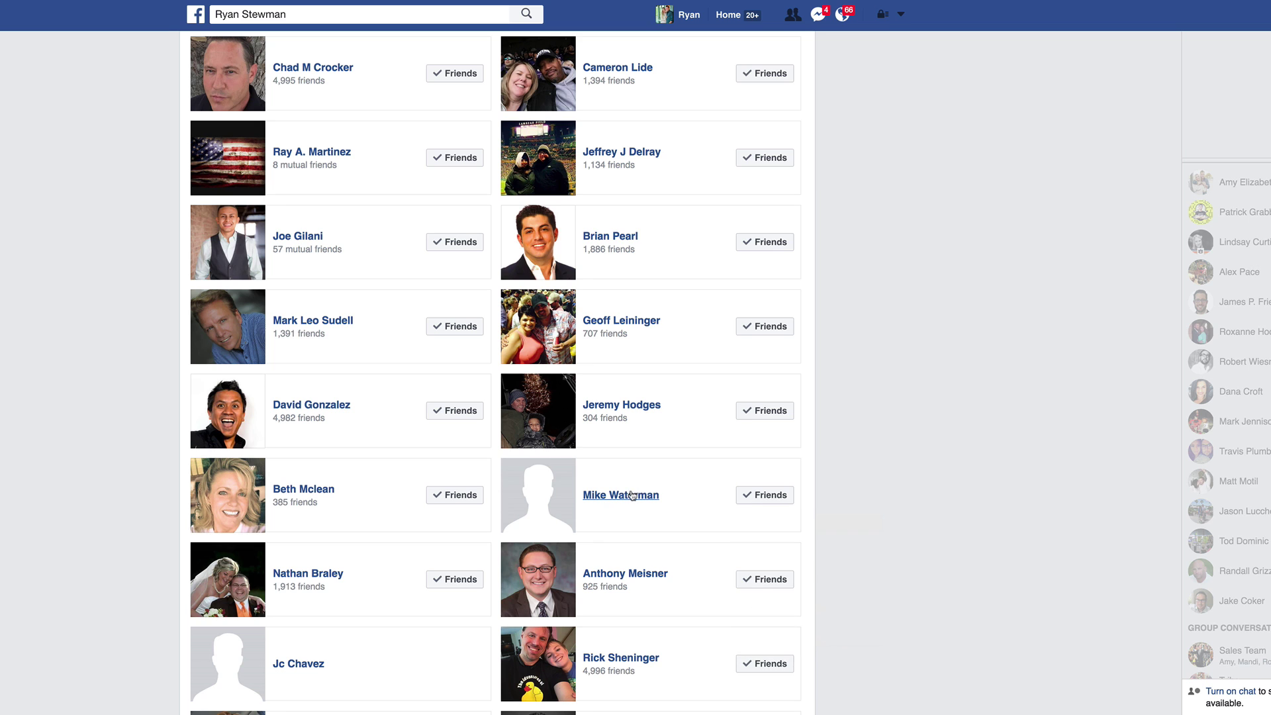
mouse_move(762, 496)
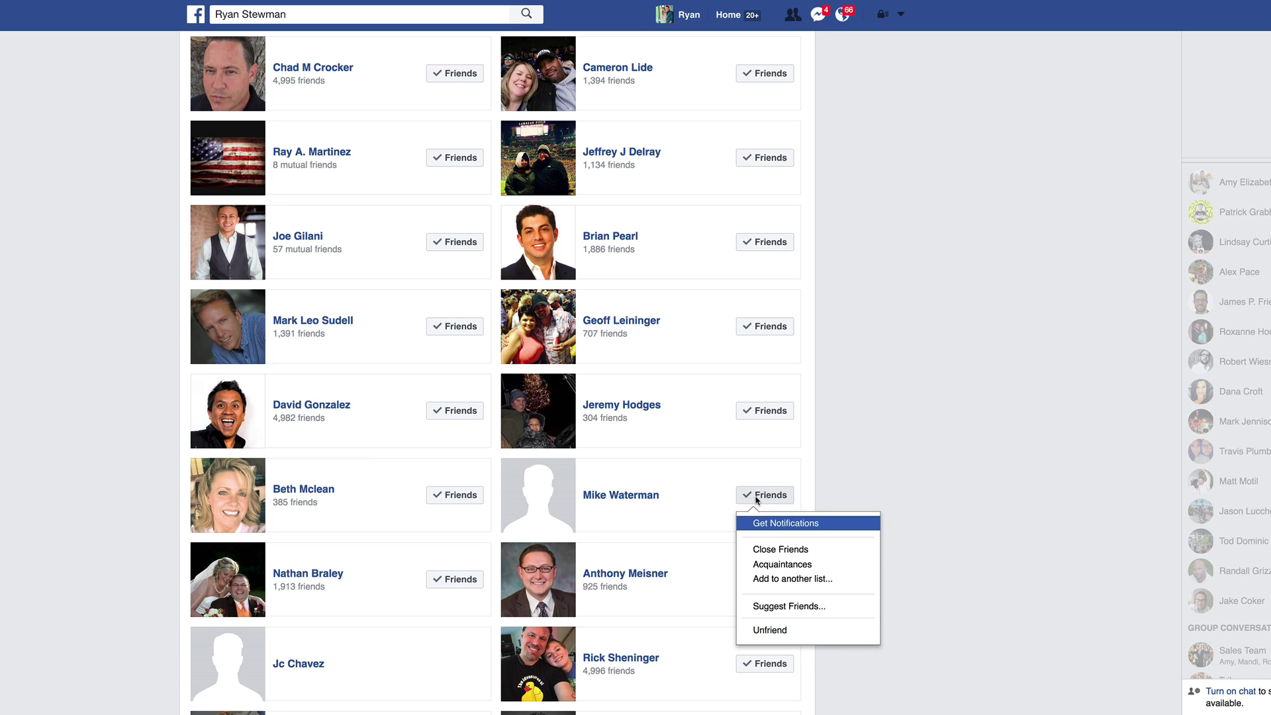
left_click(766, 631)
scroll(629, 543, "down", 11)
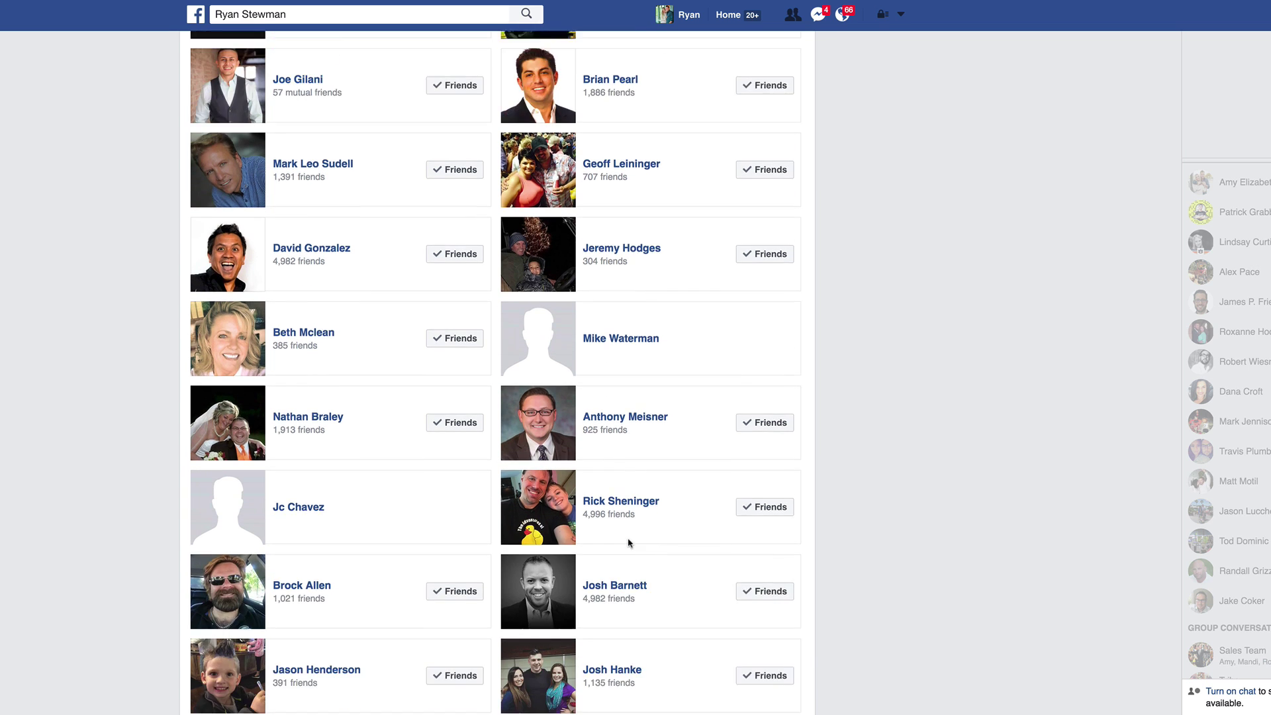
scroll(629, 543, "down", 7)
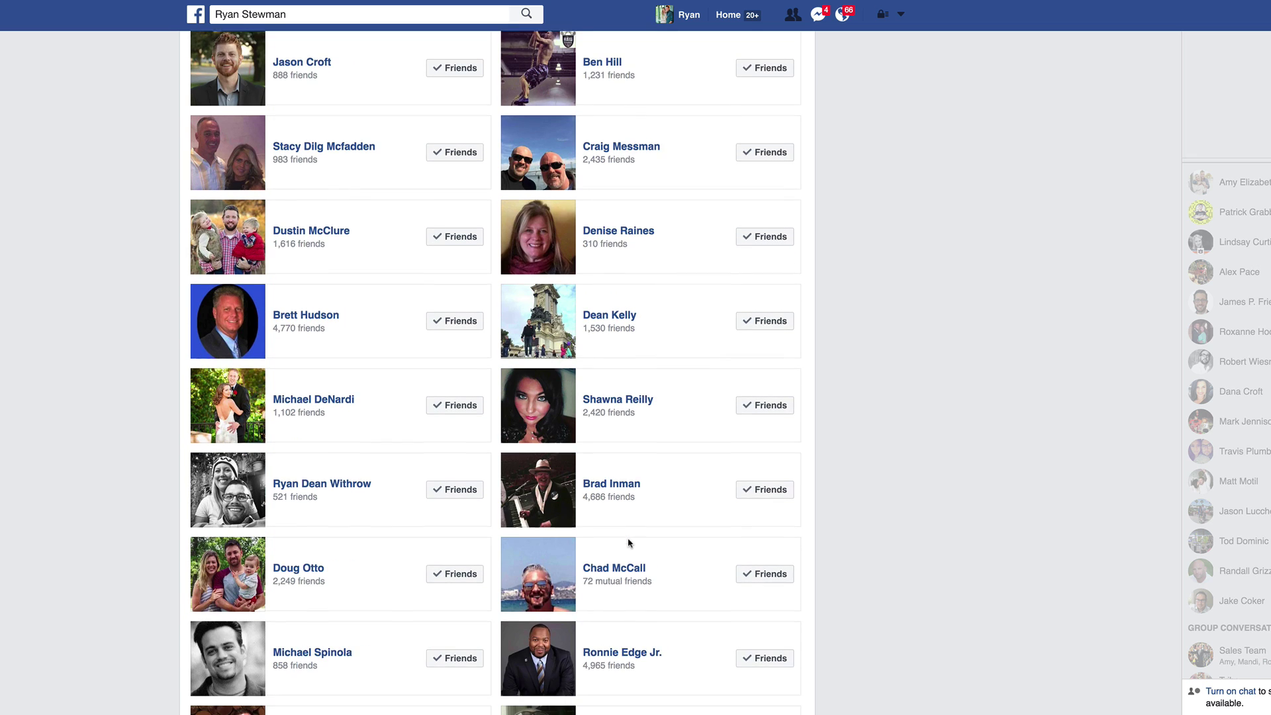
scroll(503, 544, "down", 2)
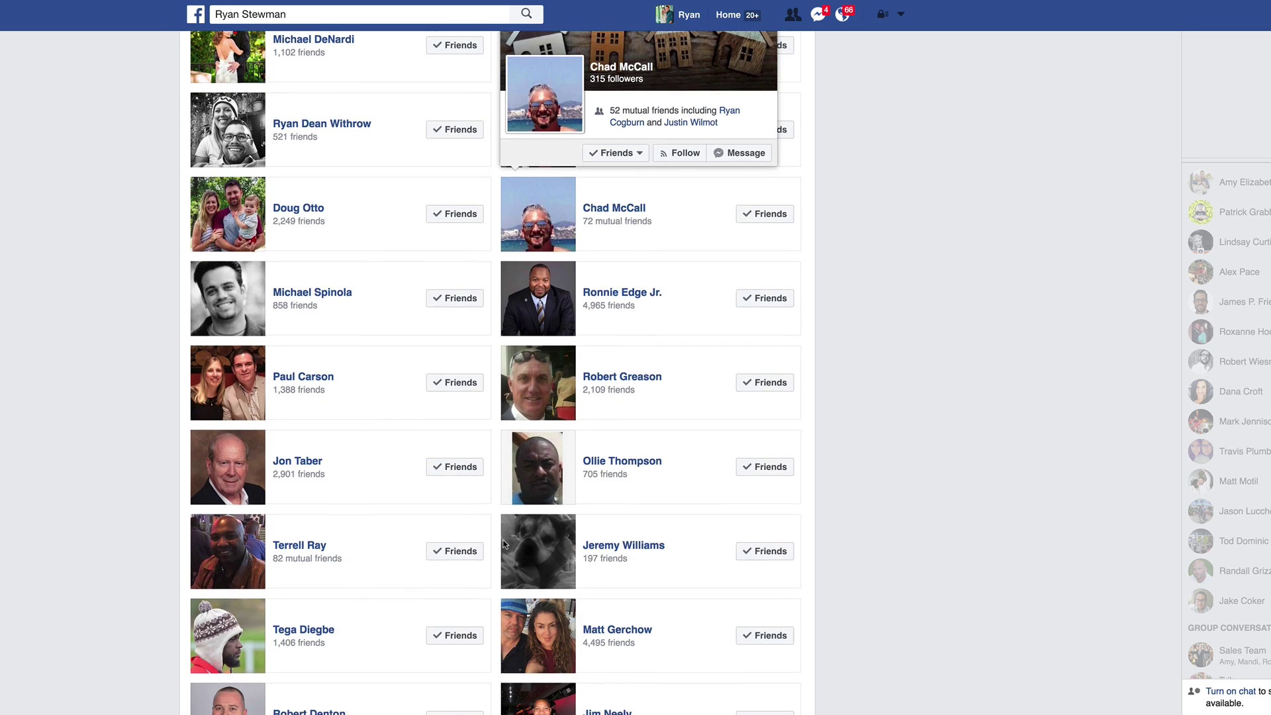
mouse_move(602, 516)
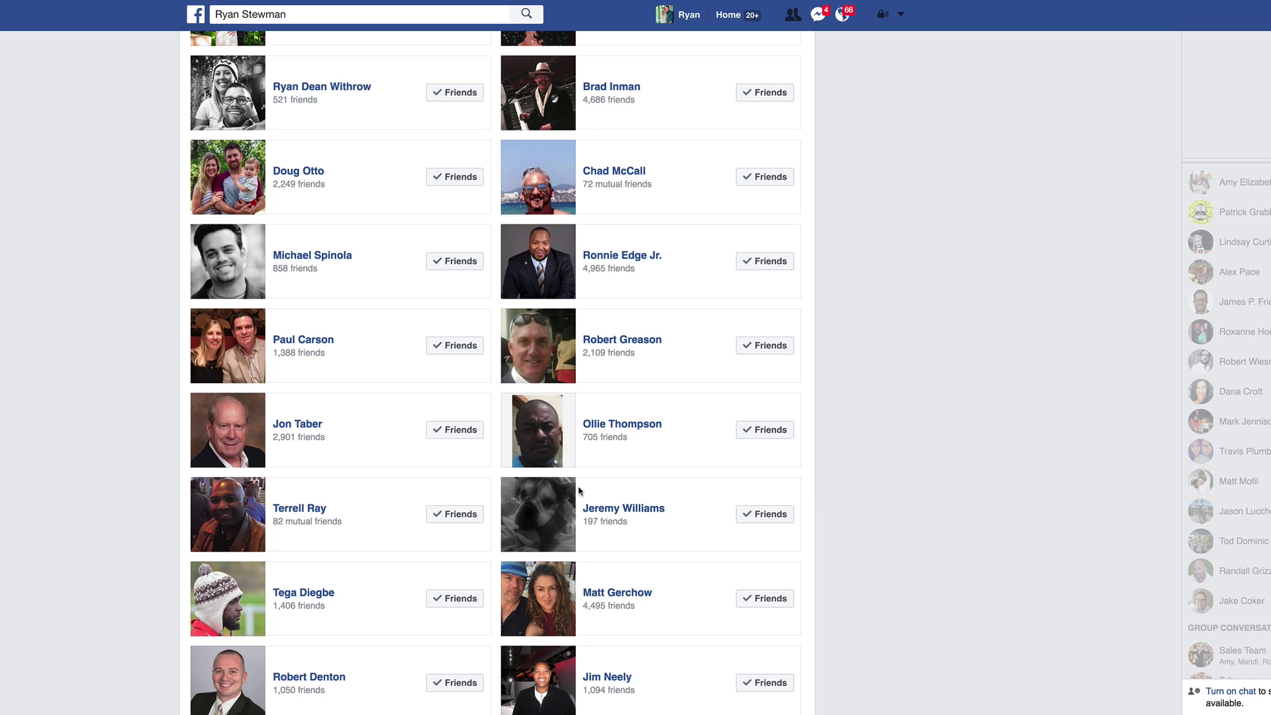
scroll(411, 637, "down", 4)
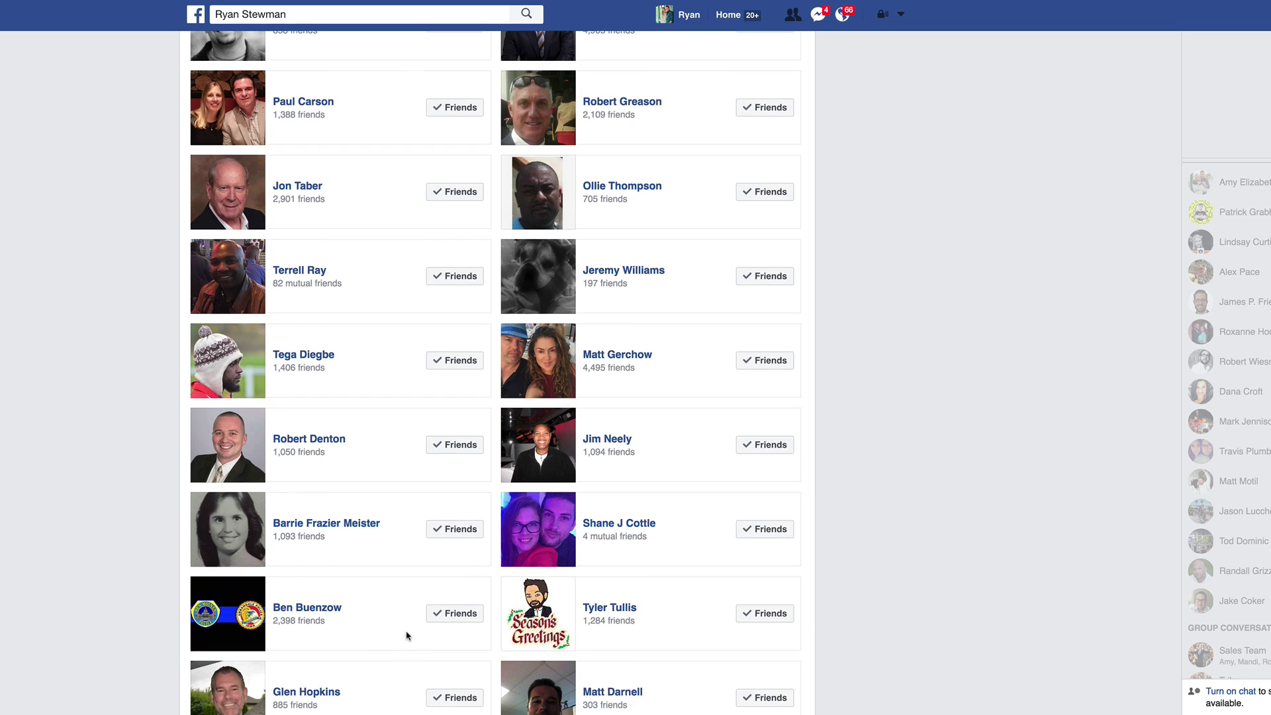
mouse_move(591, 572)
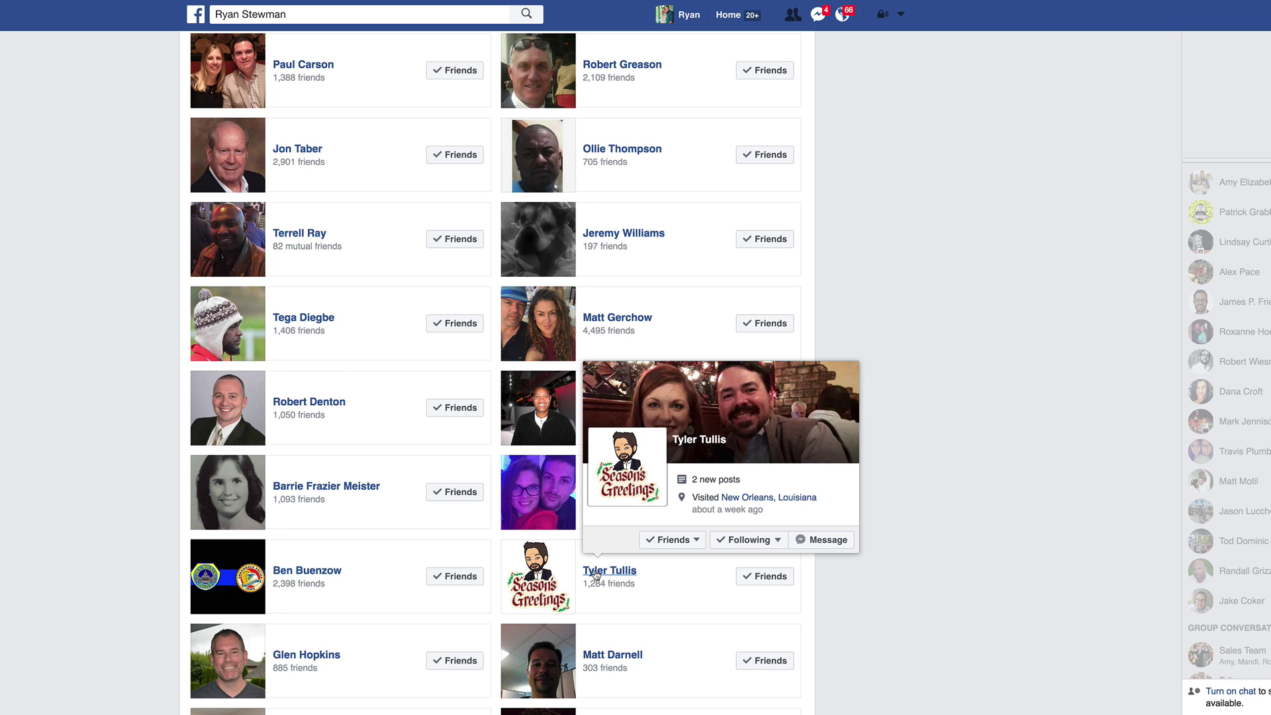
scroll(375, 636, "down", 5)
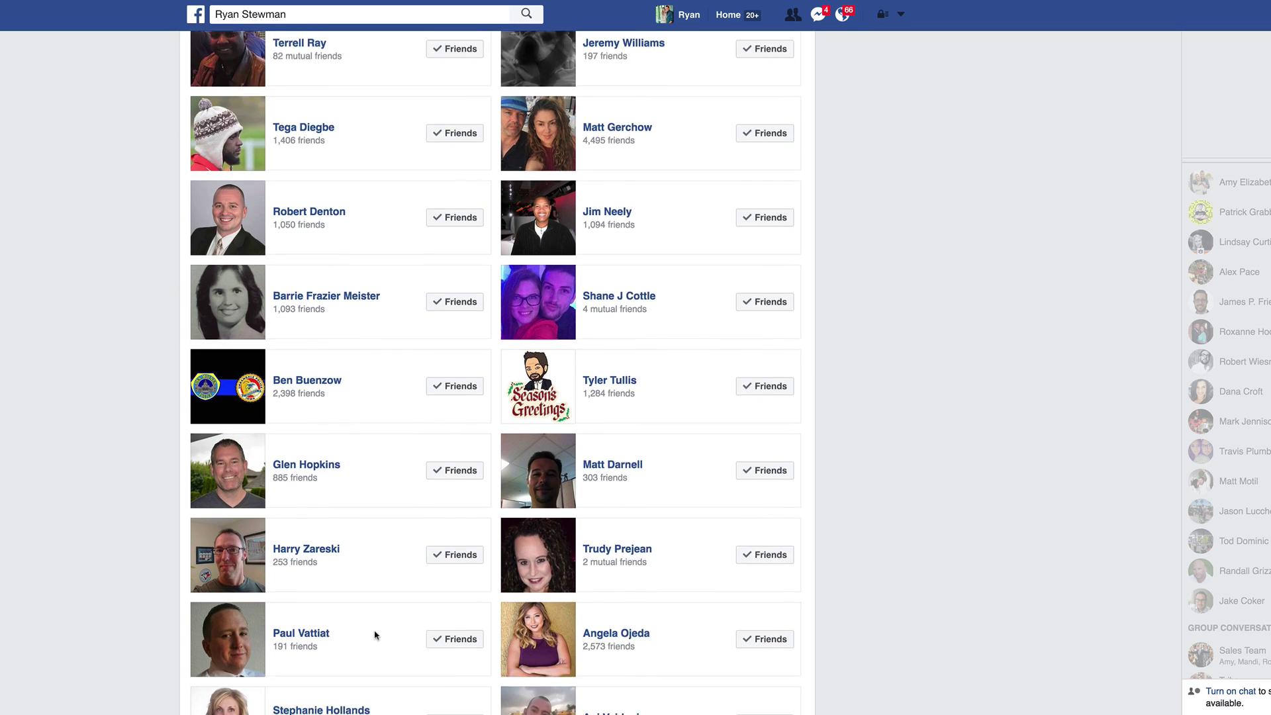
scroll(375, 632, "down", 3)
scroll(375, 633, "up", 2)
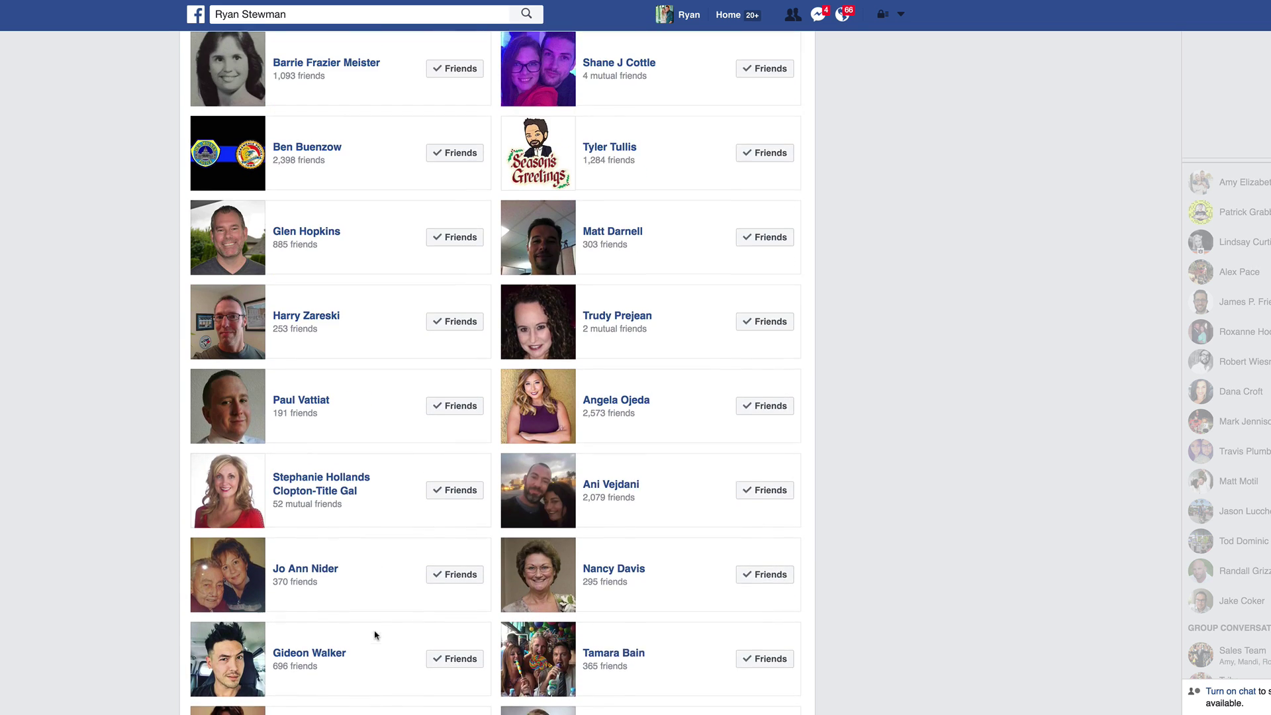
mouse_move(296, 179)
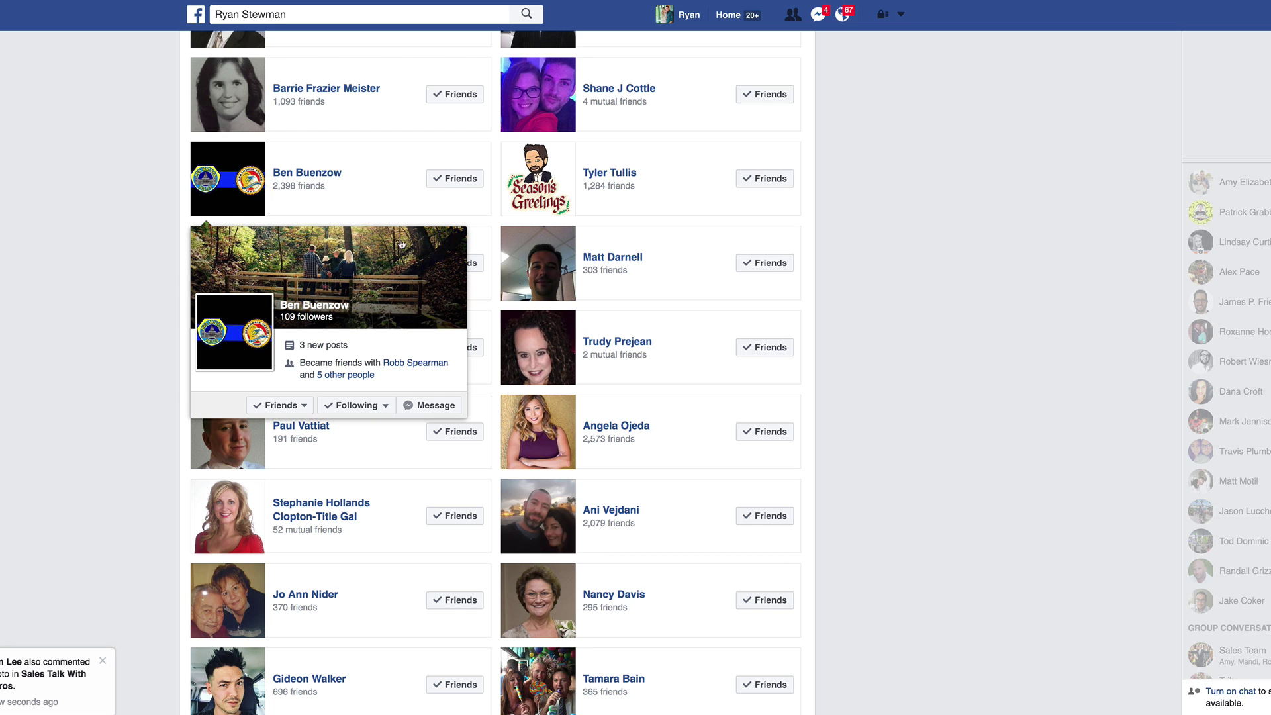
- Unfriend the friend with the cartoon monk avatar so their card shows Add Friend
scroll(273, 364, "down", 5)
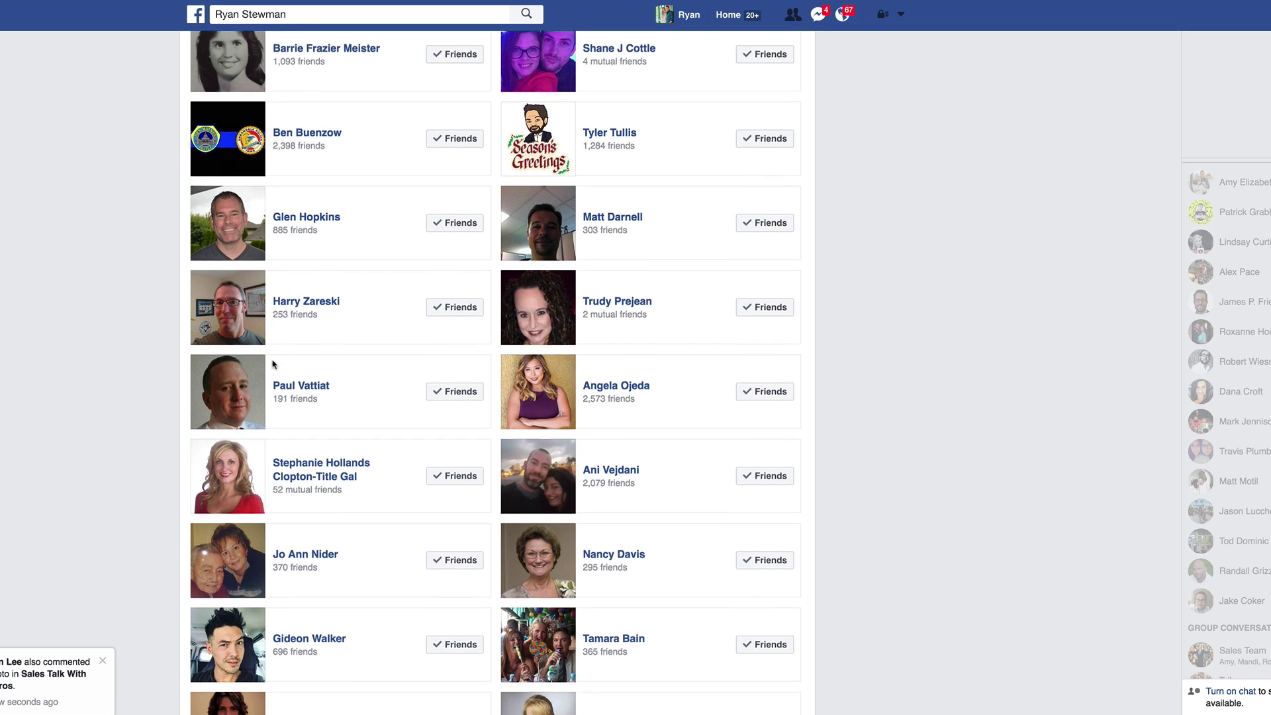
scroll(273, 364, "down", 1)
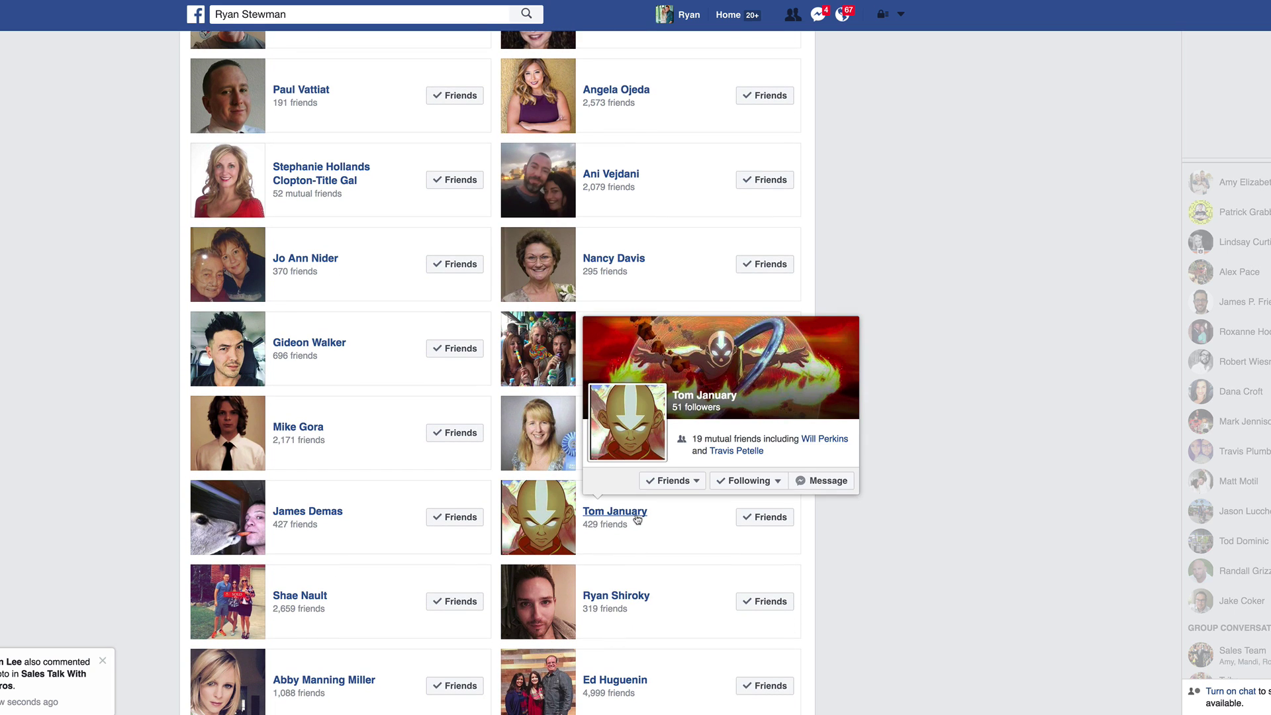
mouse_move(768, 517)
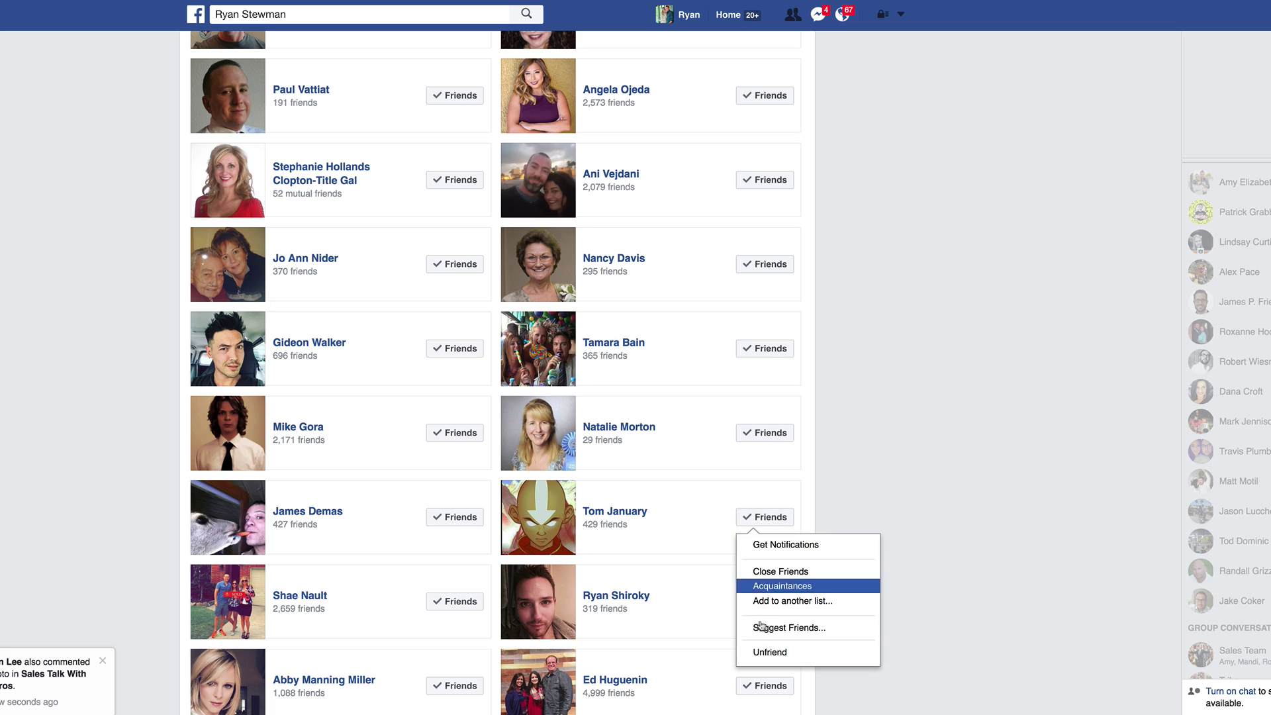
left_click(768, 651)
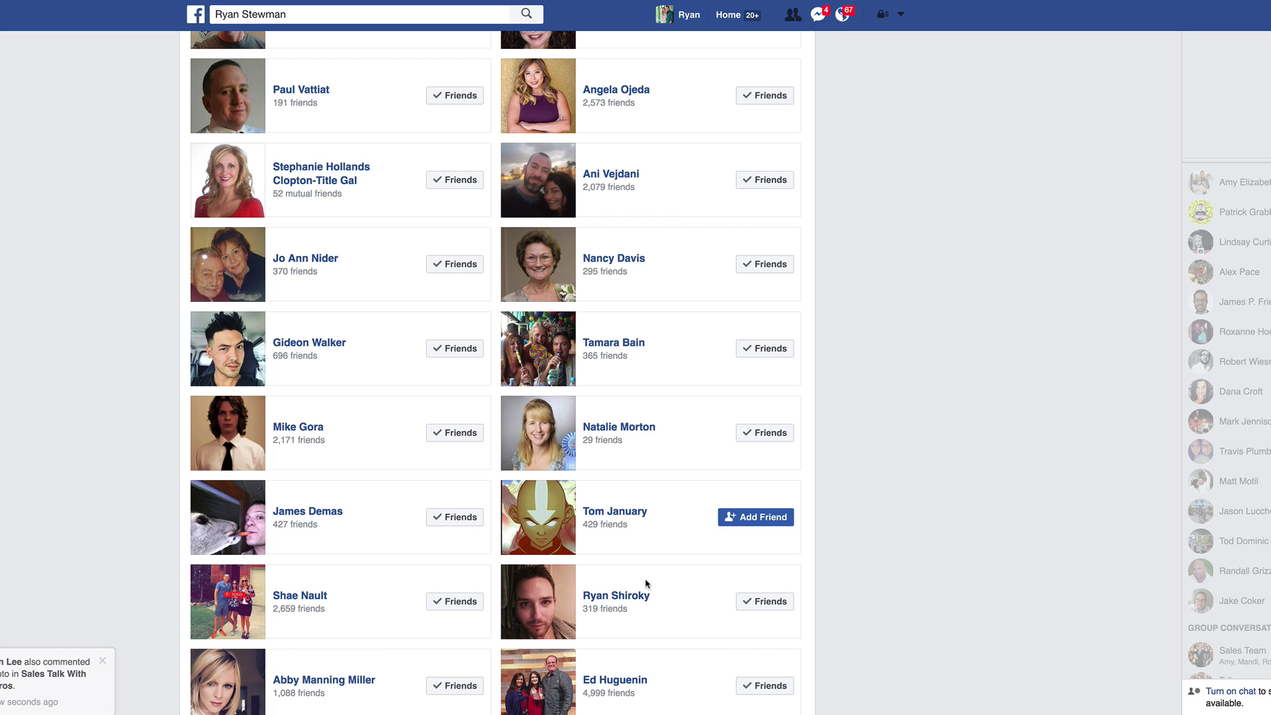
scroll(385, 542, "down", 1)
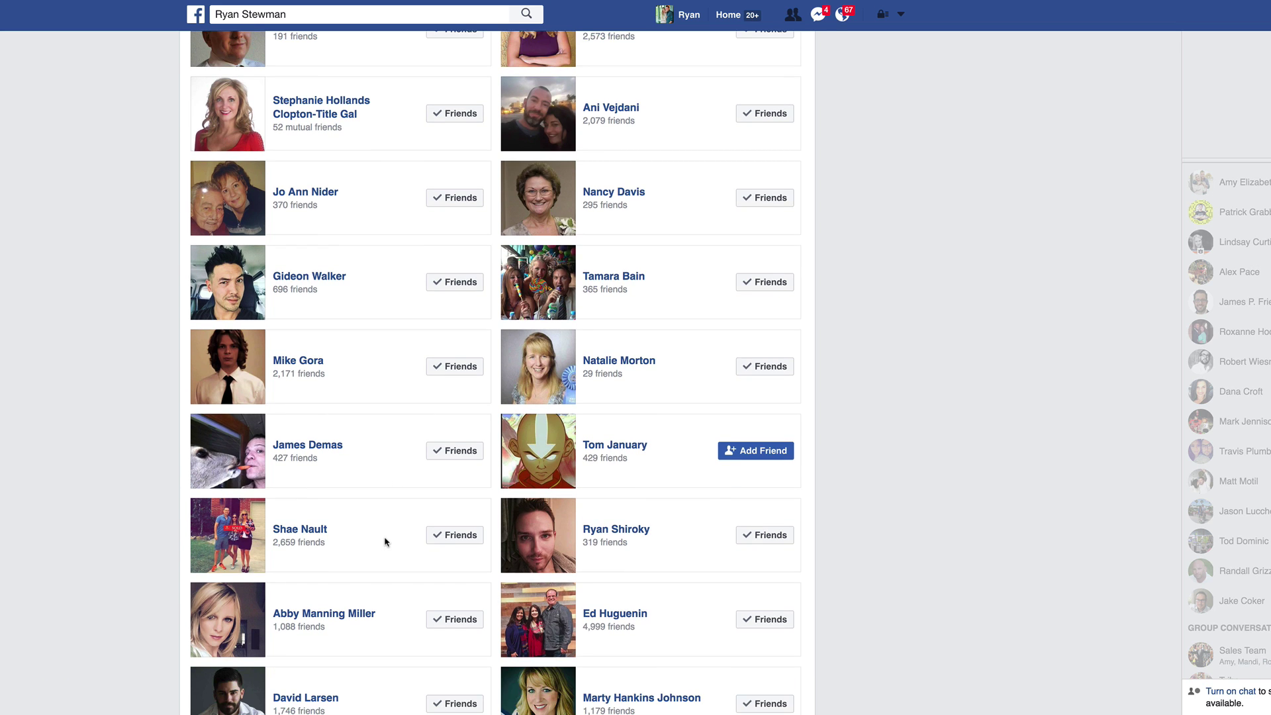
- Far down the friends list, unfriend the friend with the blank default profile photo
scroll(384, 542, "down", 5)
scroll(385, 541, "down", 9)
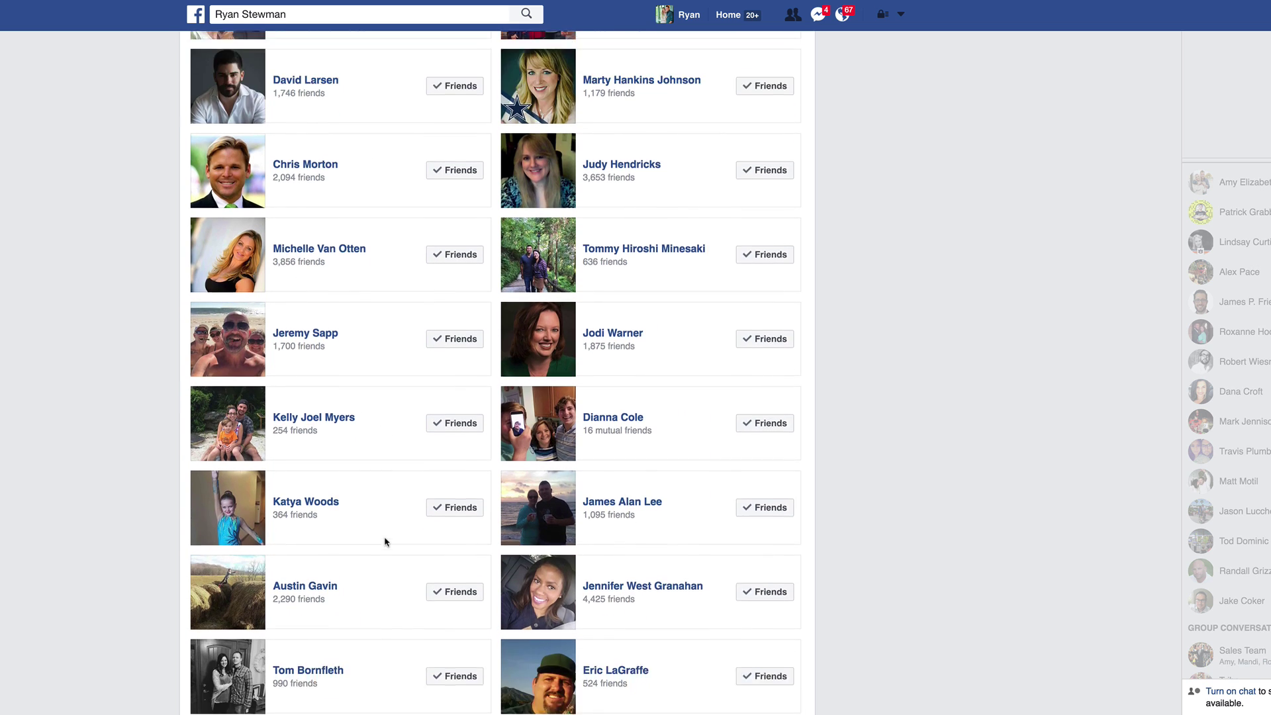
scroll(385, 541, "down", 7)
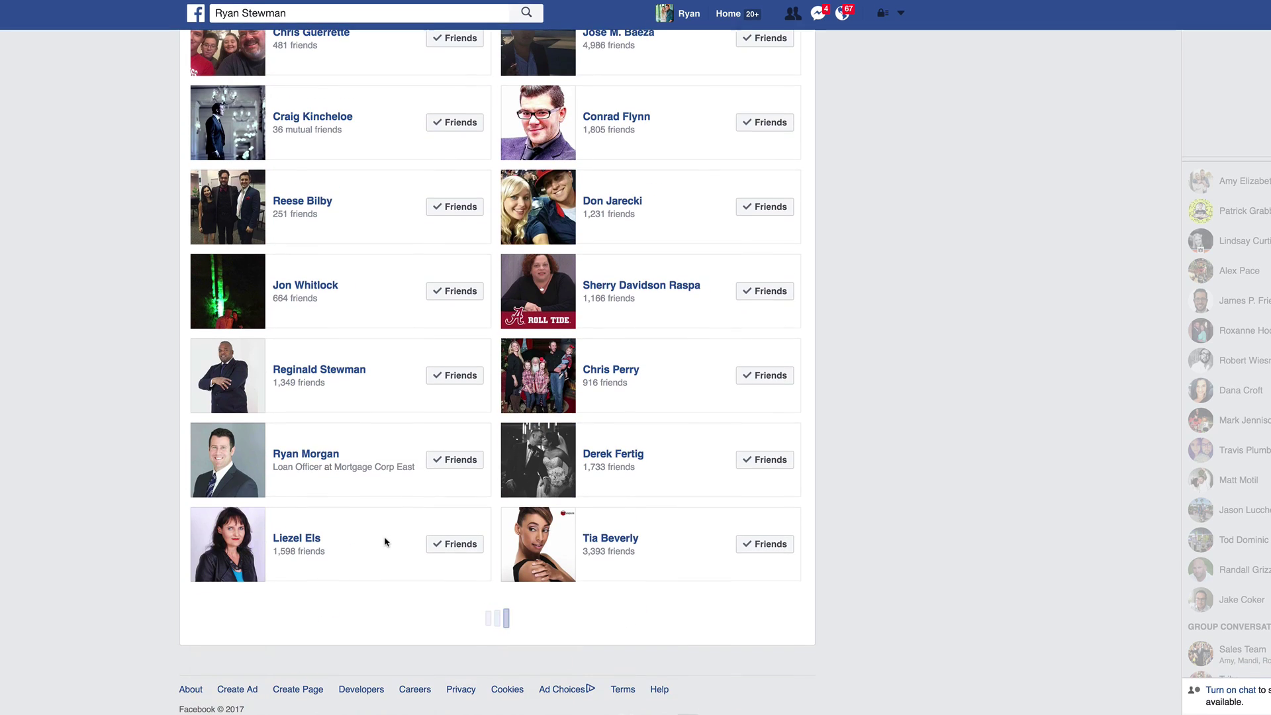
scroll(385, 542, "down", 8)
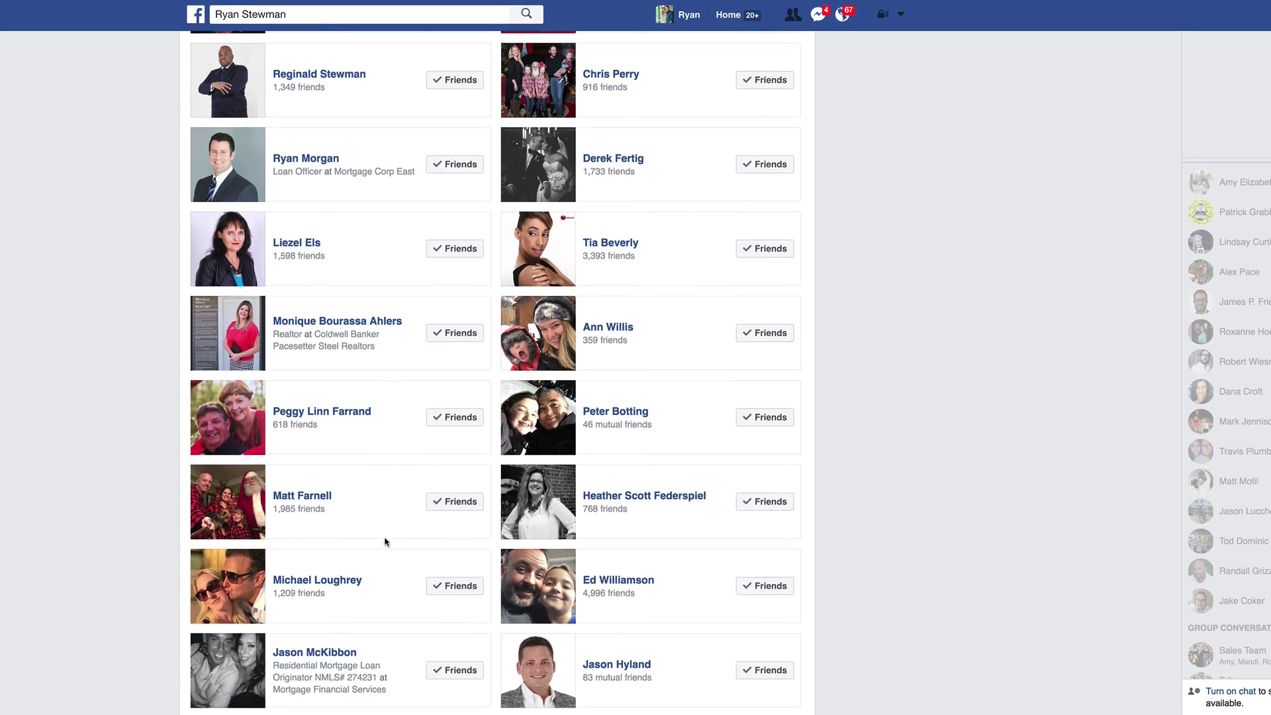
scroll(384, 541, "down", 1)
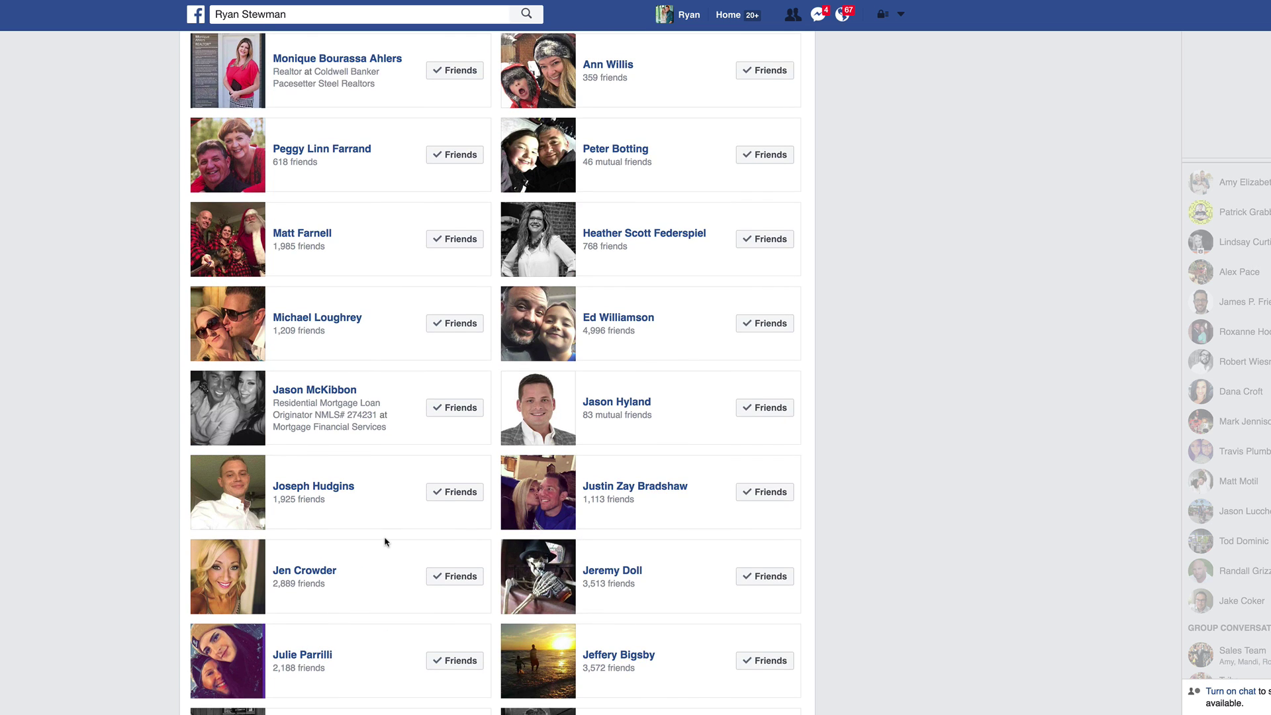
scroll(385, 541, "down", 10)
scroll(385, 540, "down", 6)
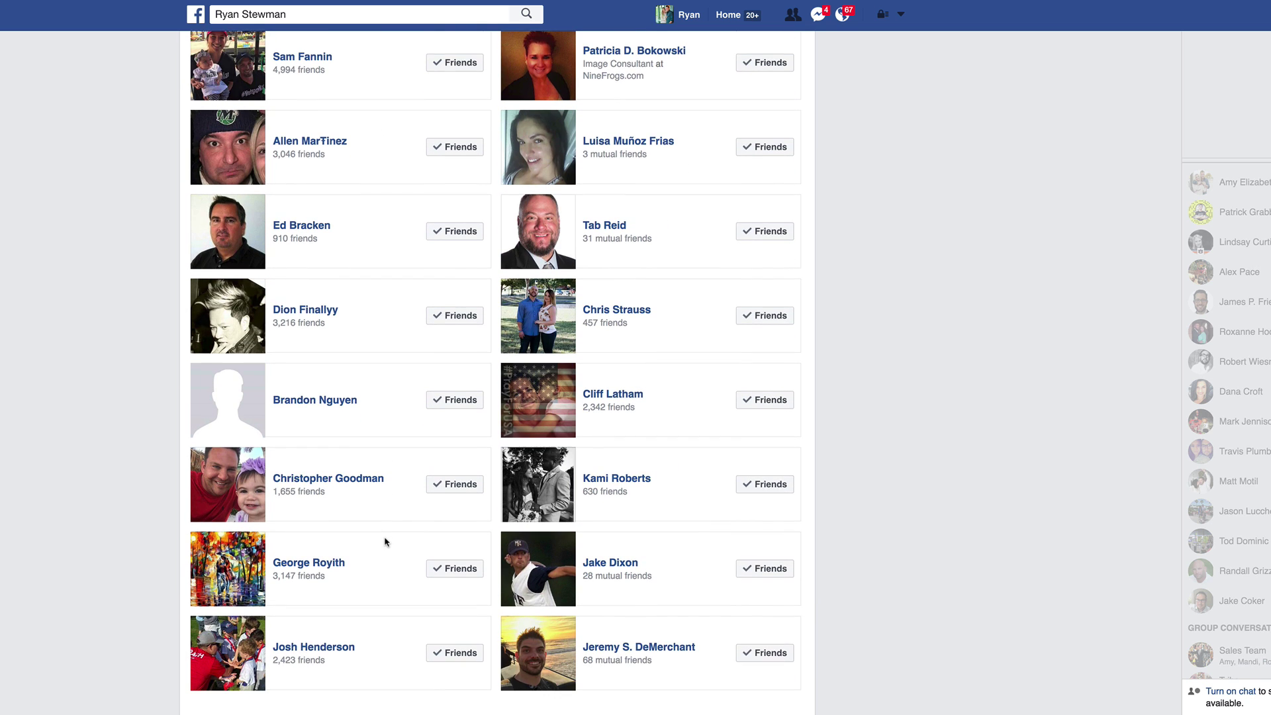
scroll(380, 516, "down", 3)
mouse_move(318, 378)
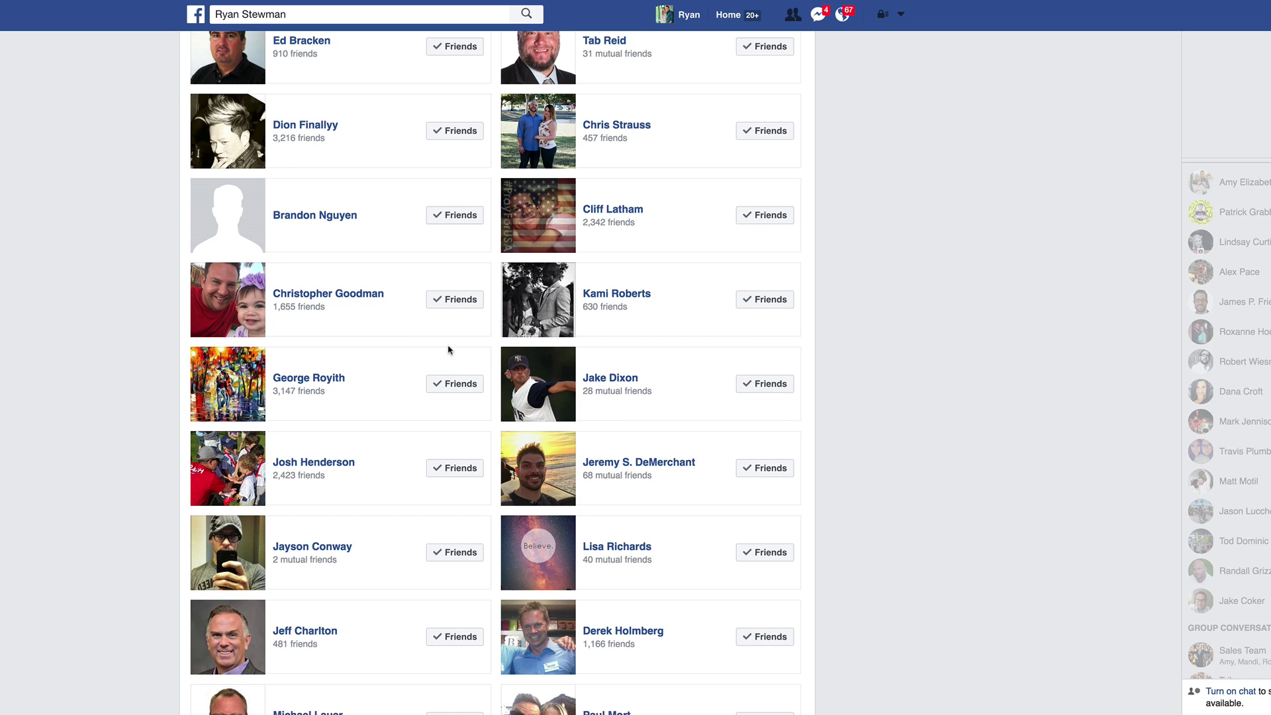
scroll(449, 349, "down", 4)
scroll(448, 349, "down", 6)
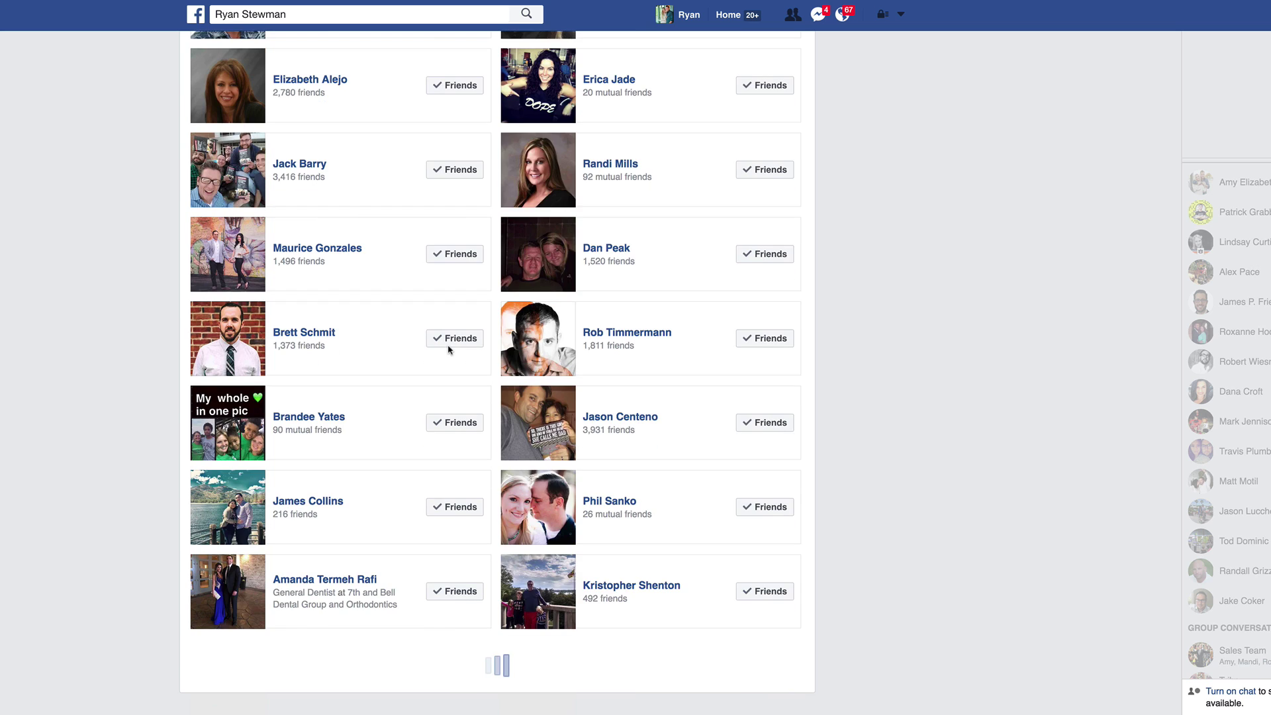
scroll(448, 350, "down", 6)
scroll(449, 350, "up", 3)
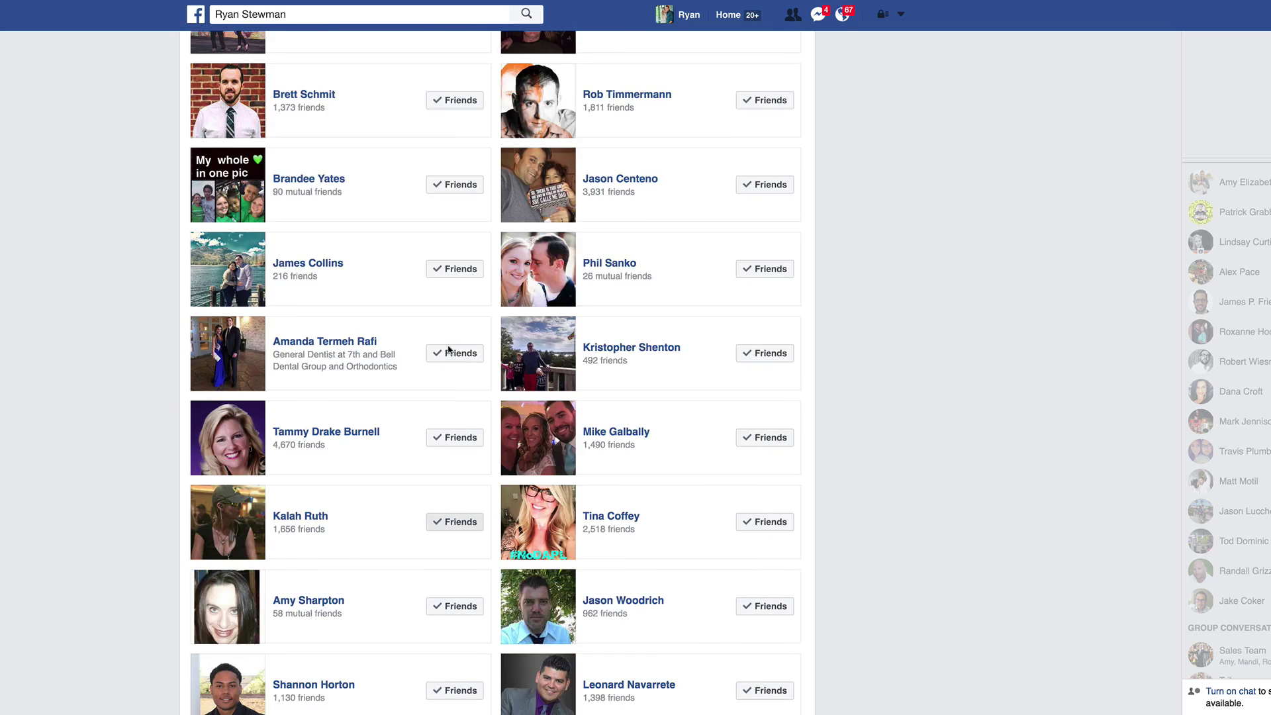
scroll(448, 350, "down", 8)
scroll(401, 445, "down", 1)
scroll(400, 472, "up", 5)
scroll(401, 472, "down", 7)
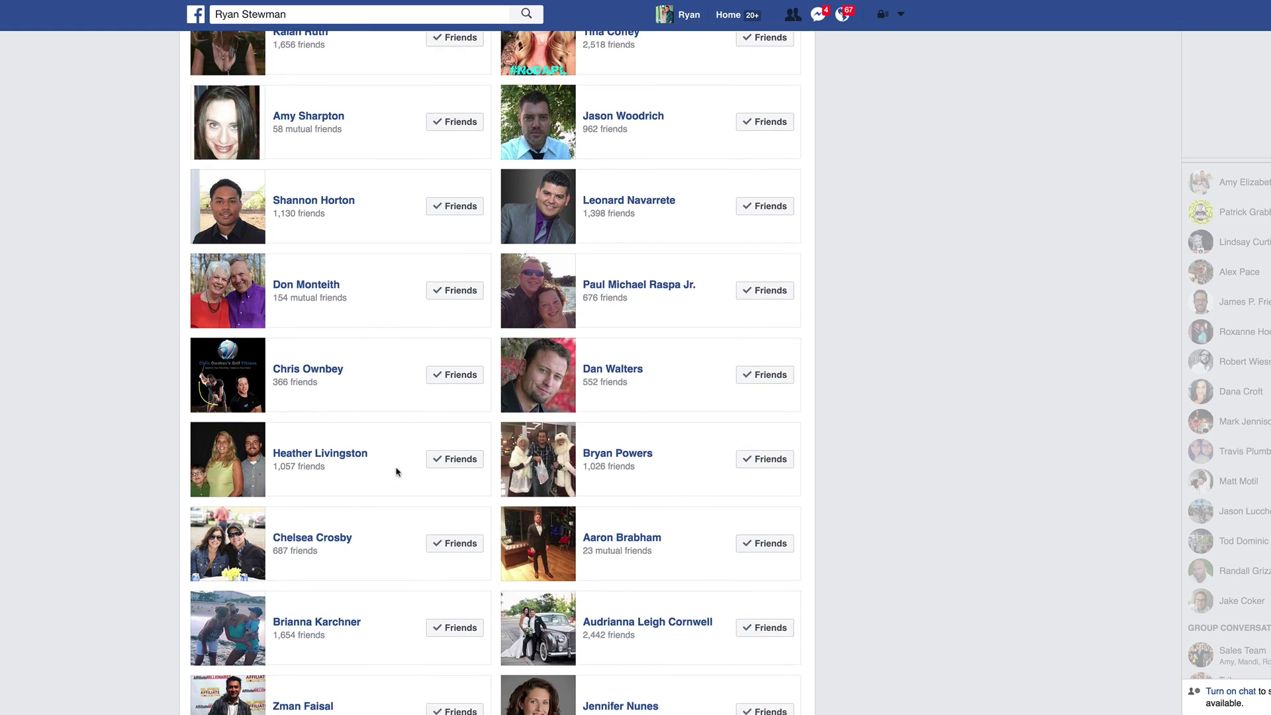
scroll(398, 475, "down", 7)
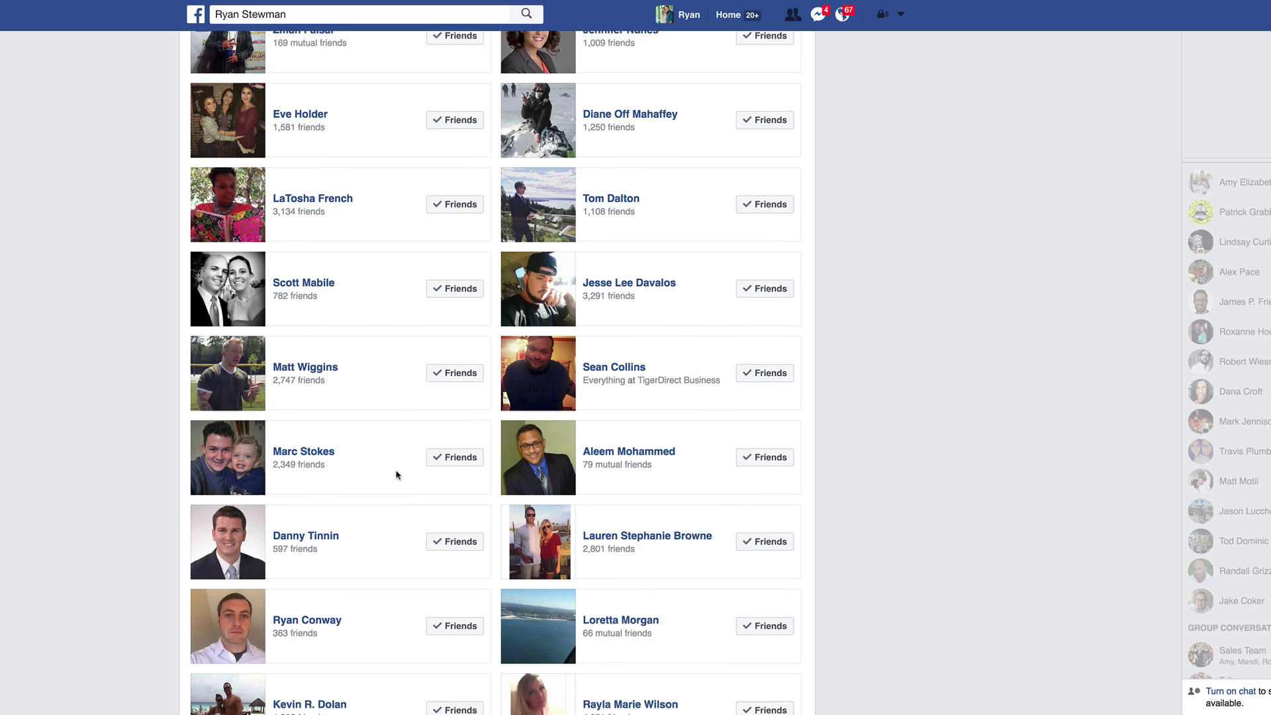
scroll(398, 475, "down", 8)
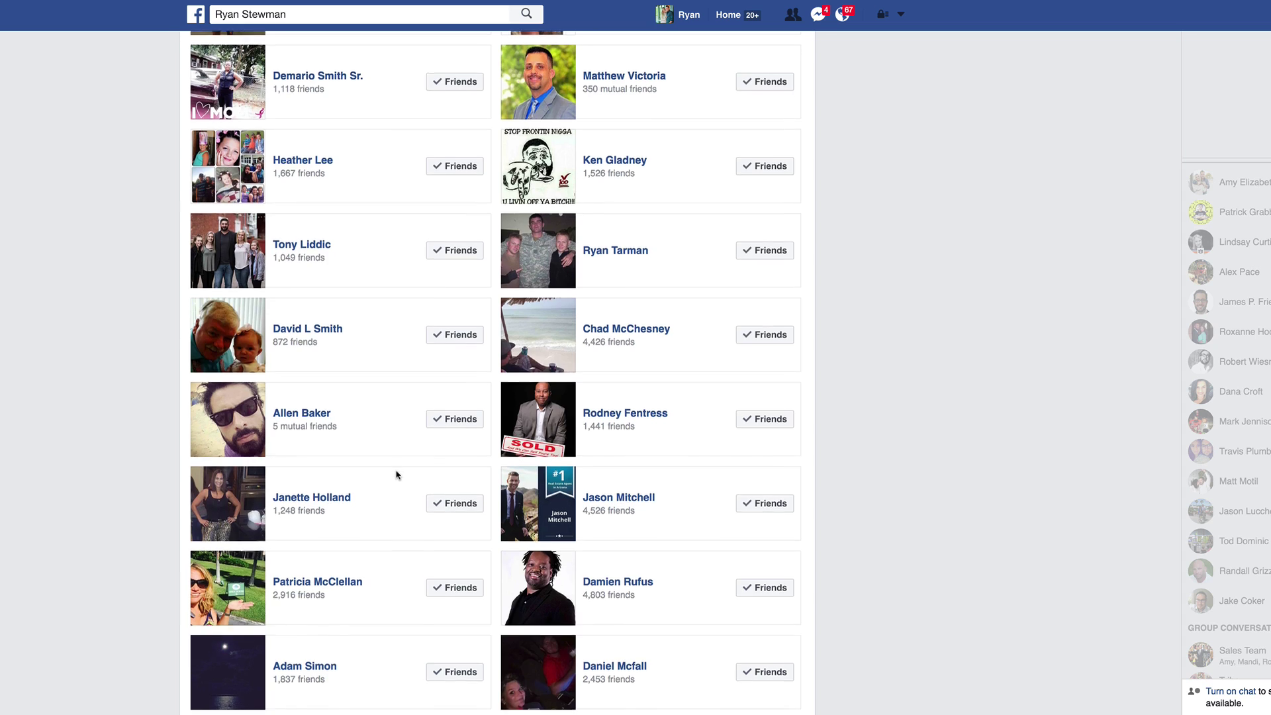
scroll(398, 474, "down", 8)
scroll(397, 475, "down", 4)
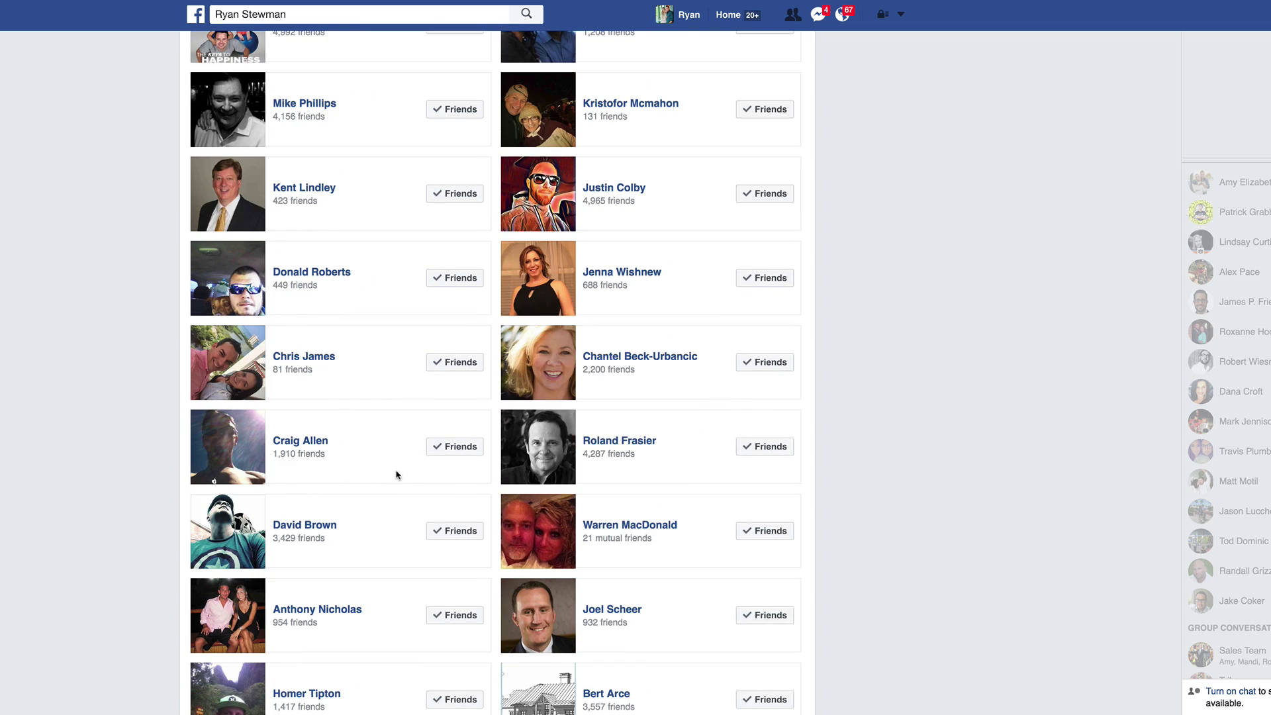
scroll(397, 475, "down", 5)
scroll(397, 474, "down", 12)
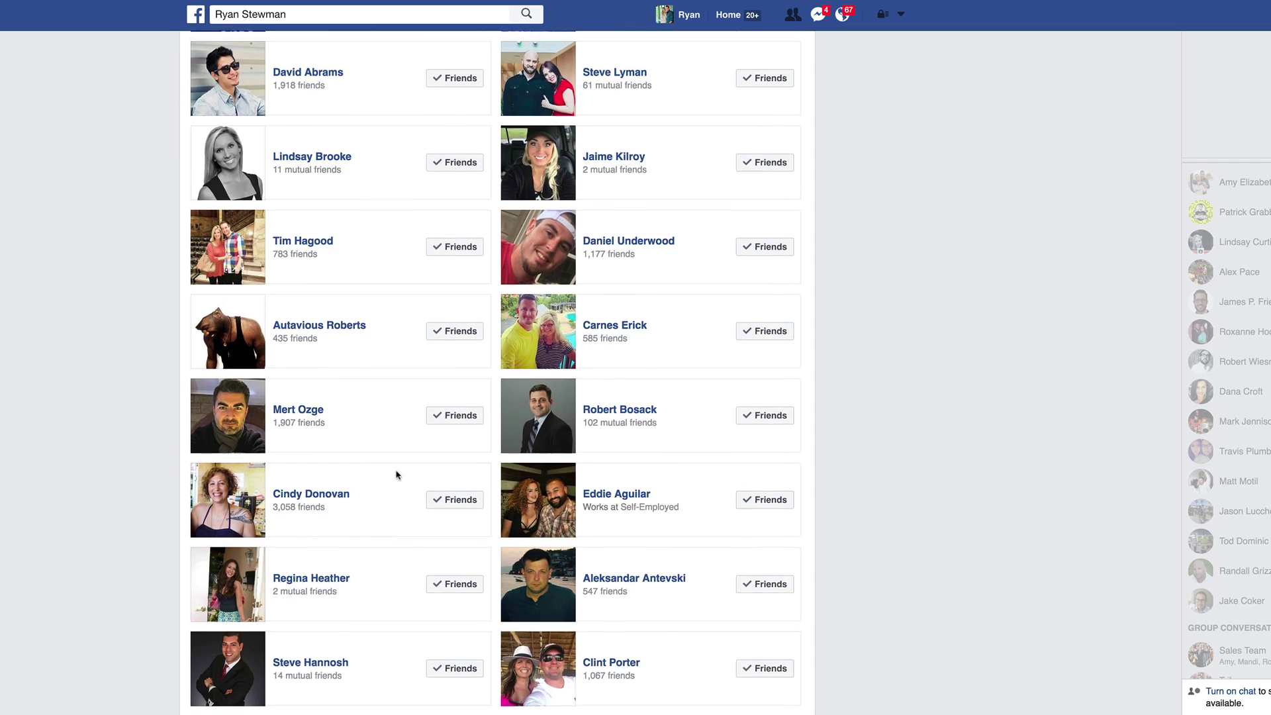
scroll(397, 475, "down", 8)
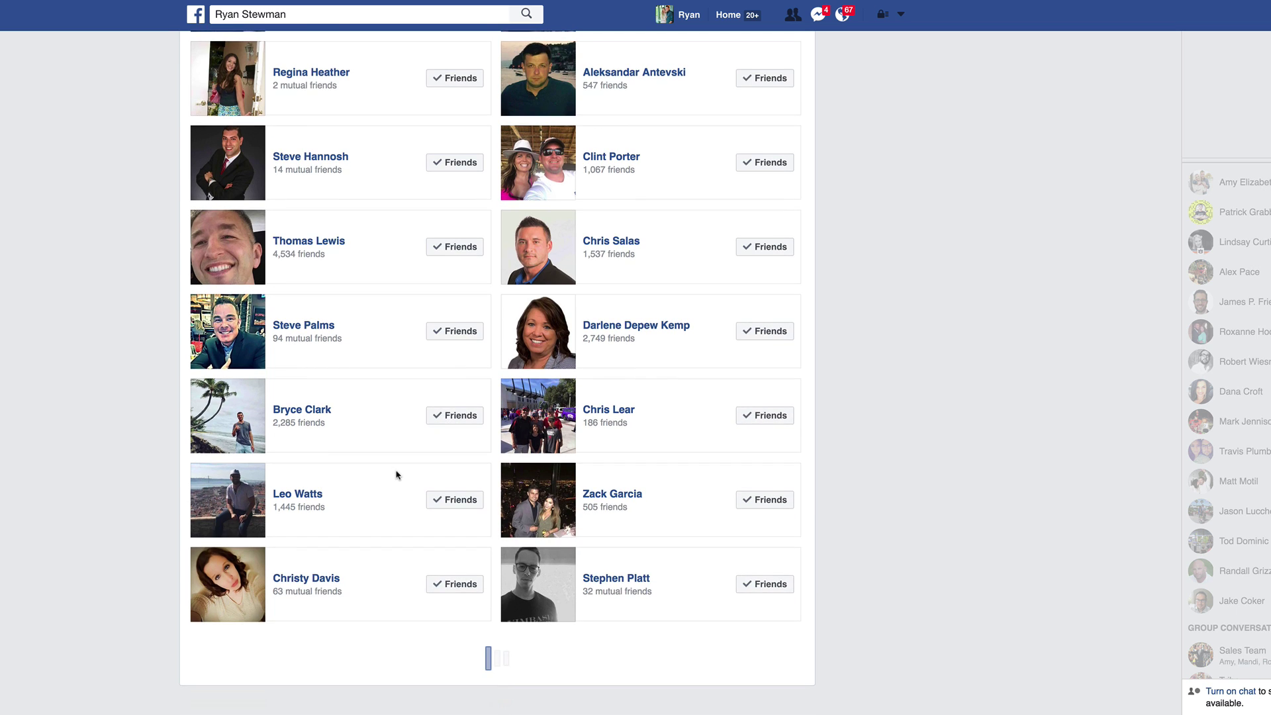
scroll(397, 475, "down", 7)
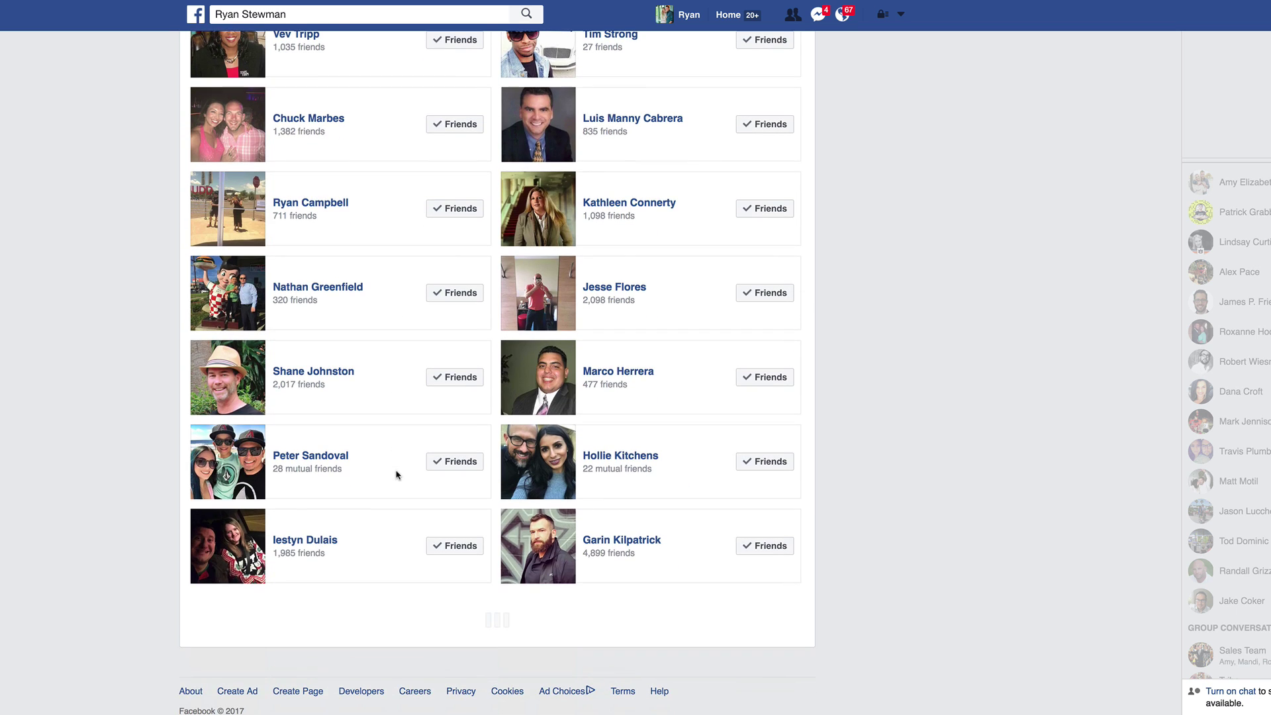
scroll(397, 475, "down", 5)
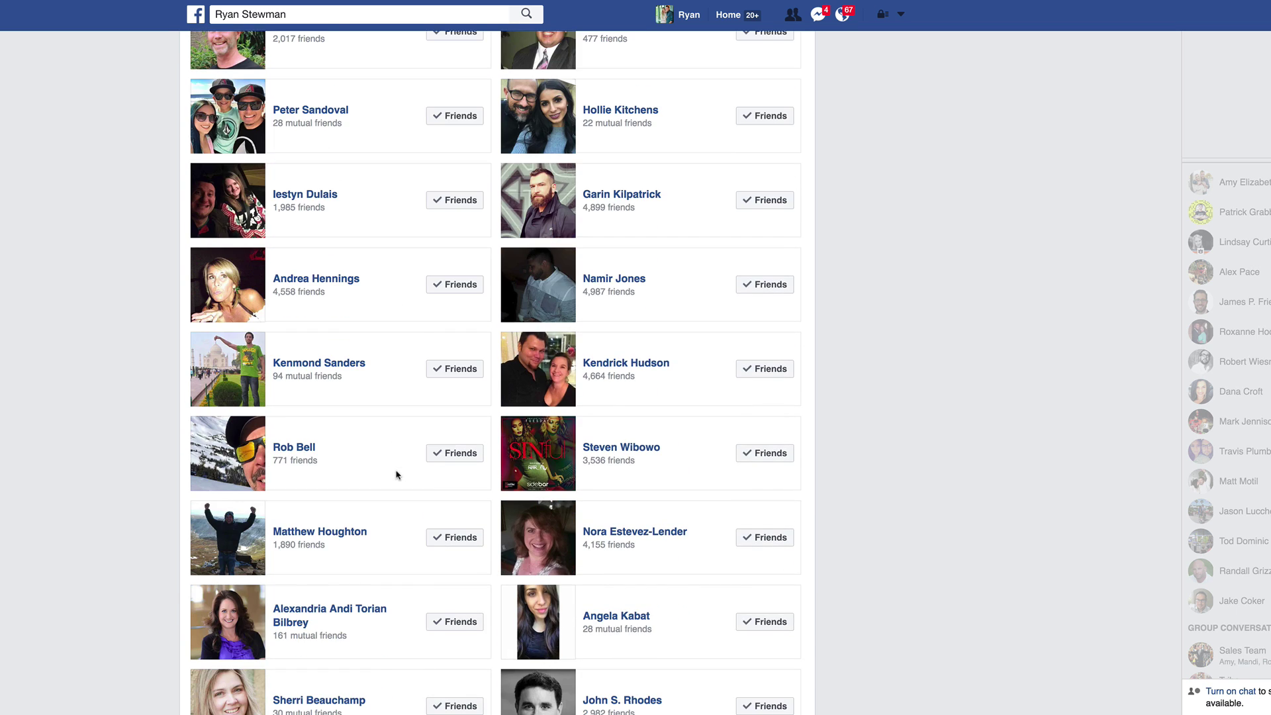
scroll(397, 475, "down", 5)
scroll(396, 475, "down", 9)
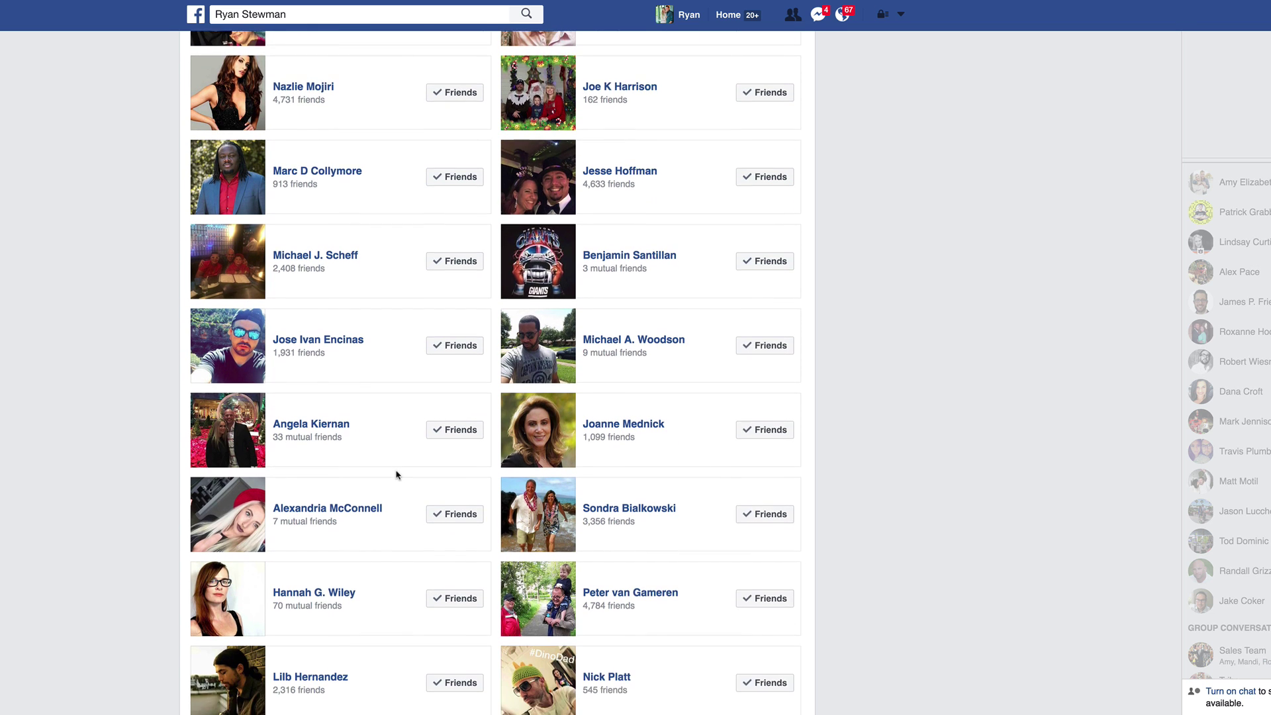
scroll(397, 475, "down", 4)
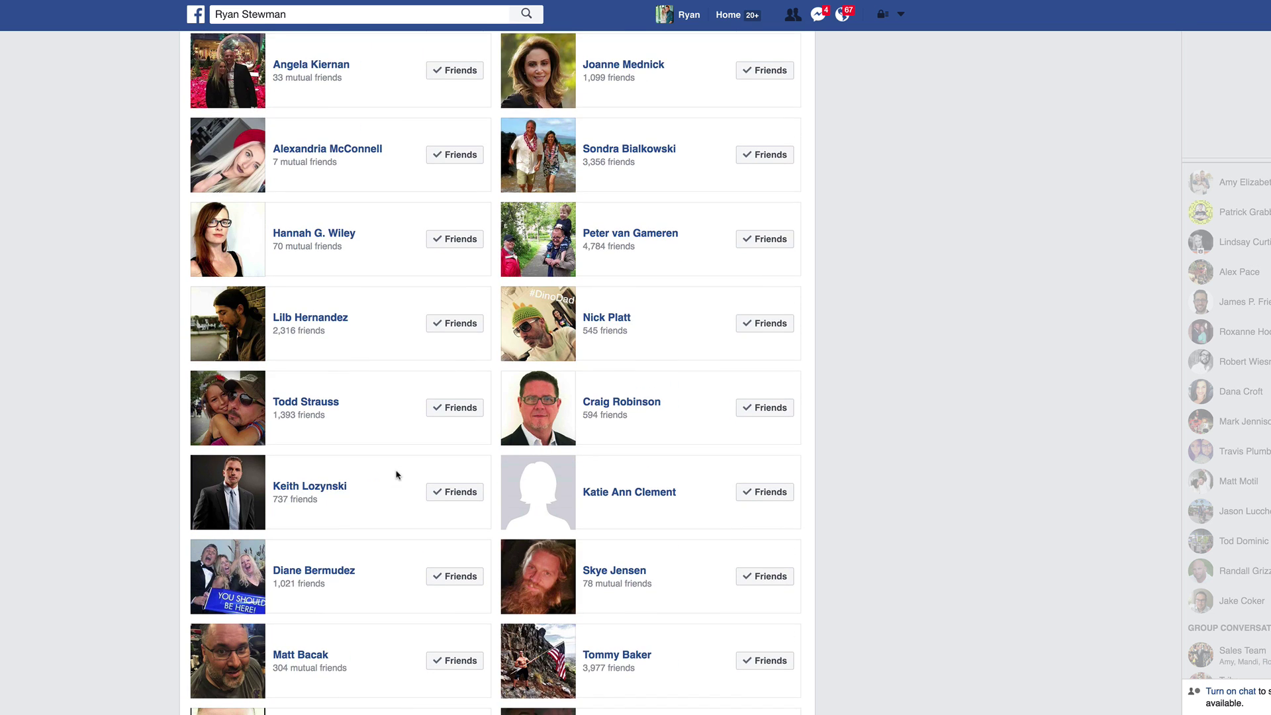
scroll(396, 475, "down", 1)
mouse_move(762, 419)
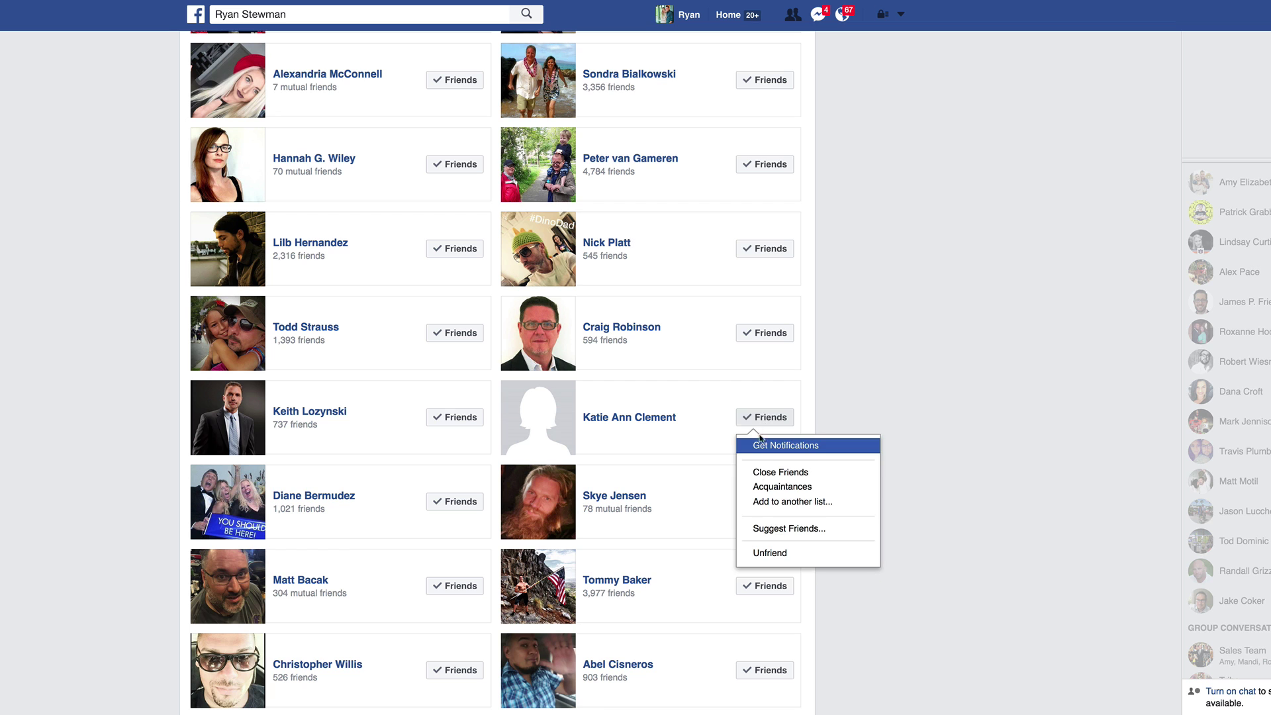
left_click(761, 553)
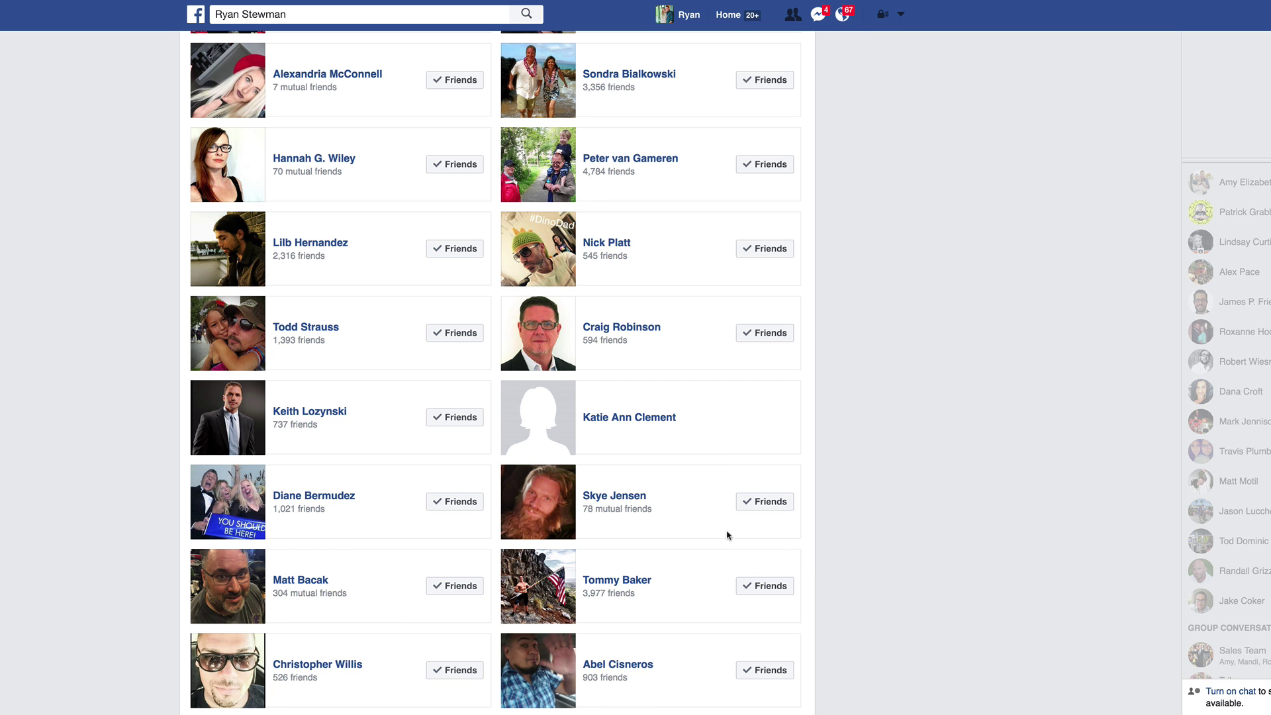
scroll(712, 458, "down", 7)
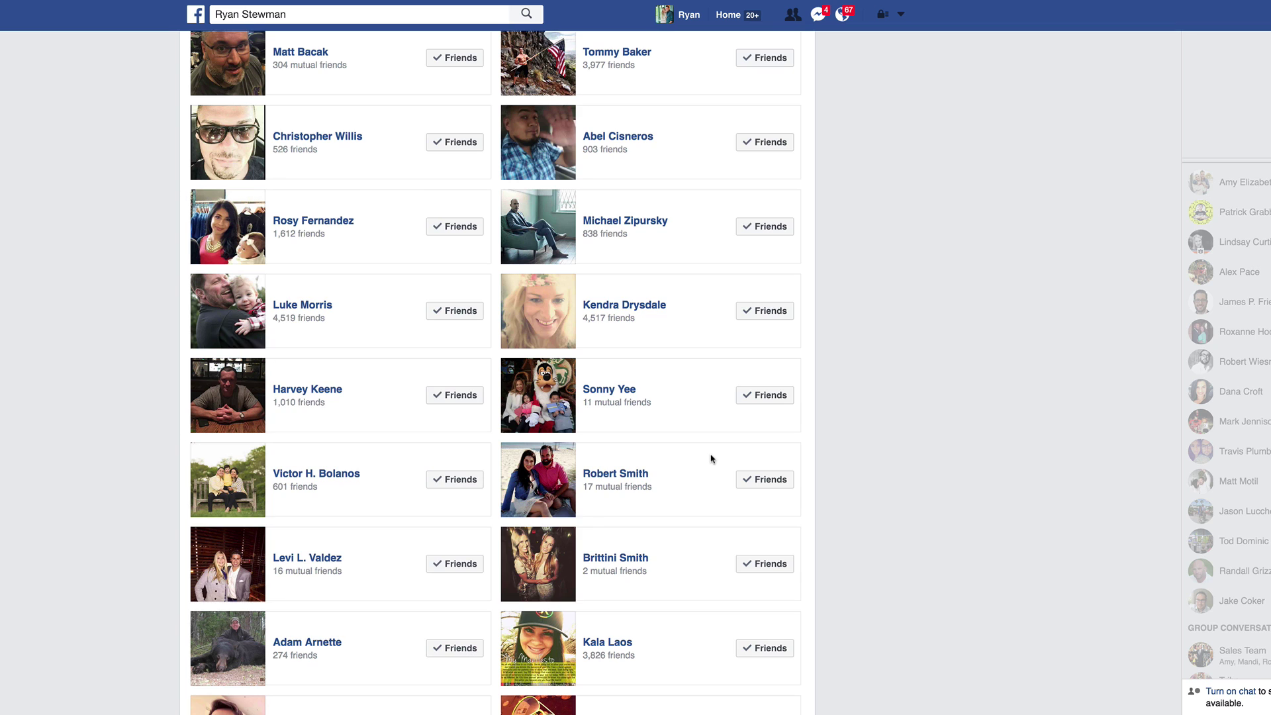
scroll(708, 462, "down", 5)
scroll(708, 462, "down", 7)
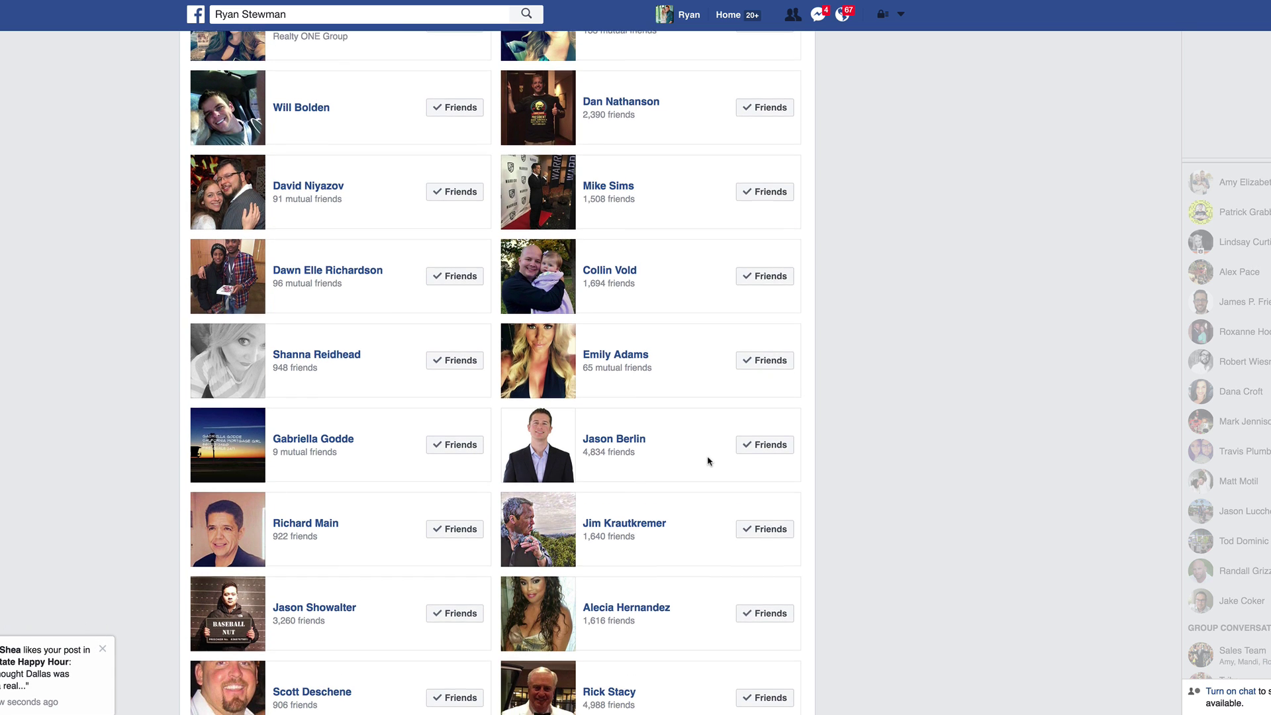
scroll(708, 461, "down", 6)
scroll(708, 462, "down", 5)
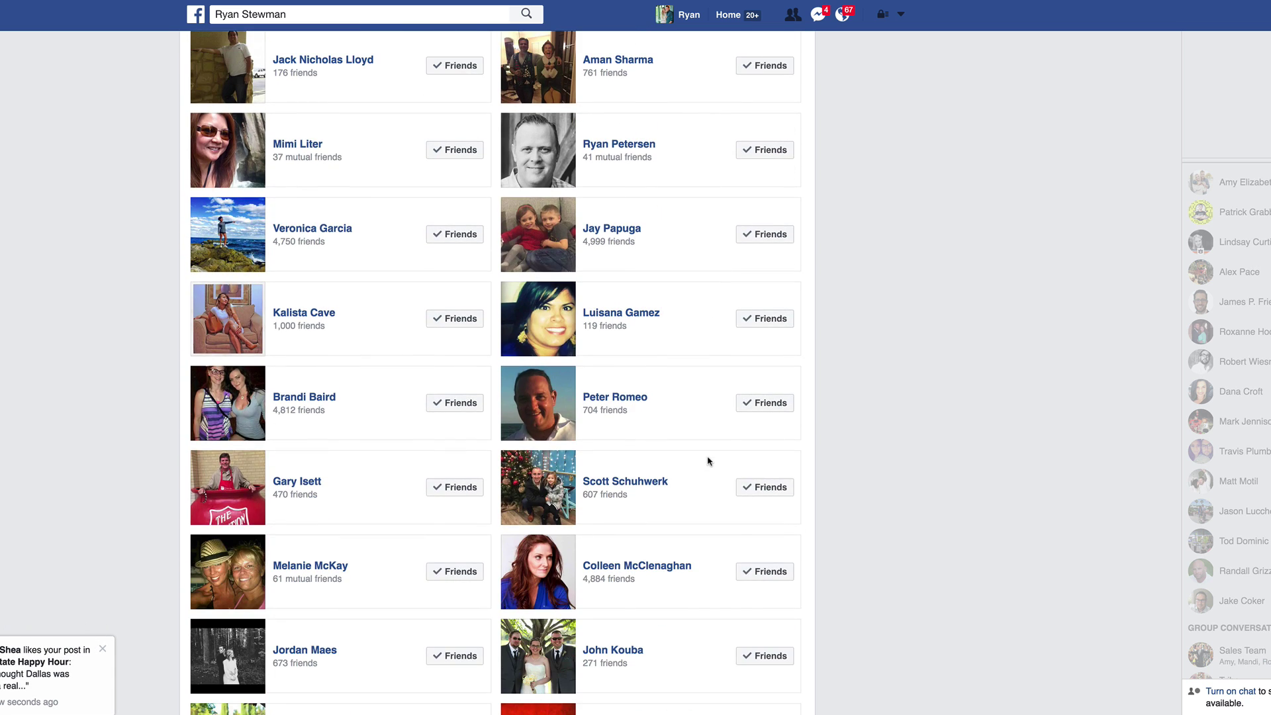
scroll(708, 461, "down", 5)
scroll(708, 461, "down", 5)
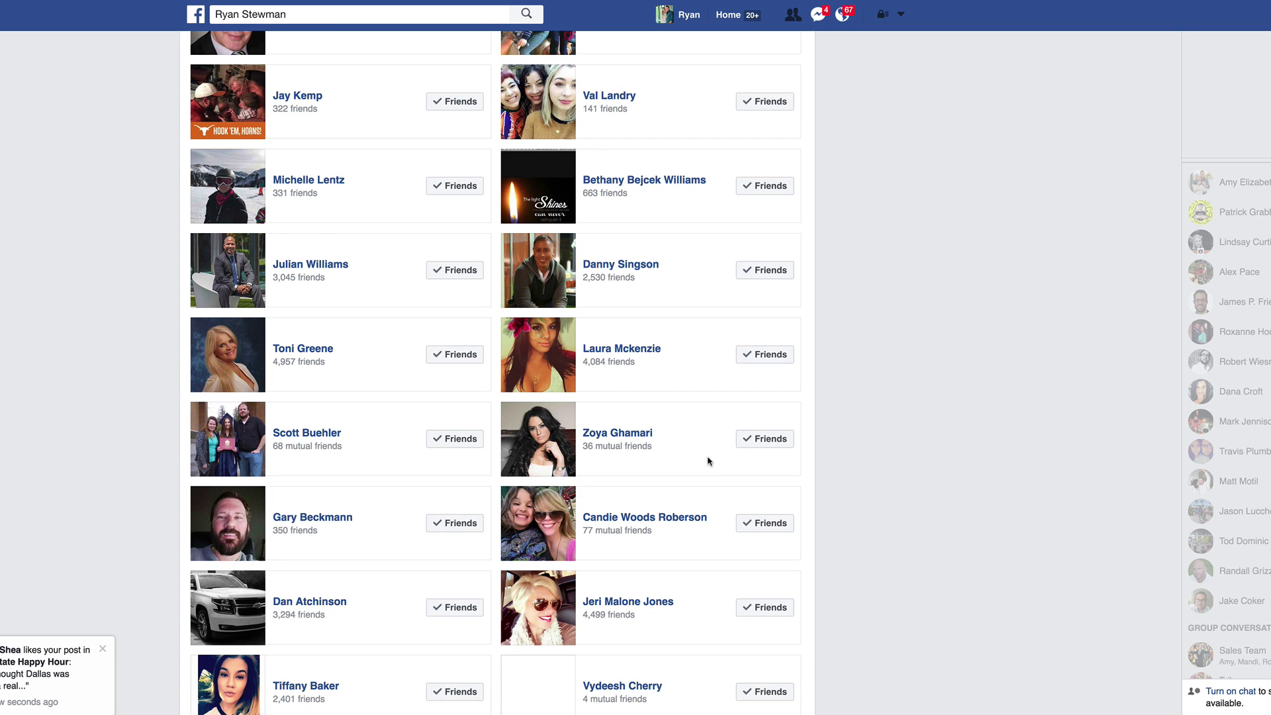
scroll(708, 462, "down", 1)
scroll(708, 462, "down", 11)
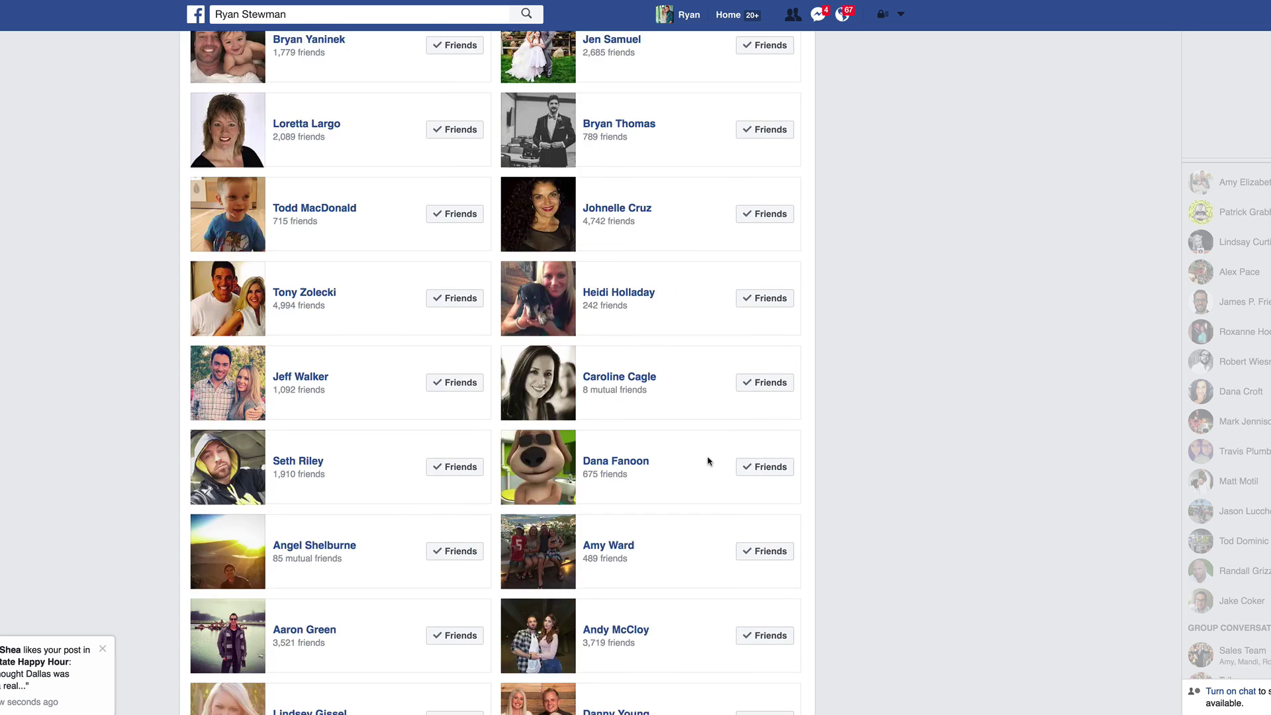